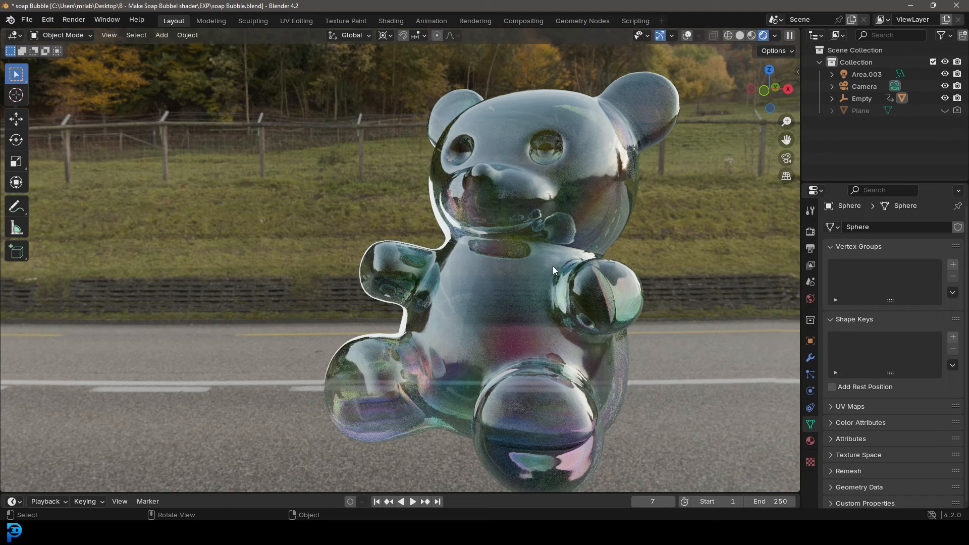
- View the finished soap bubble bear through the camera and examine its material up close
key(KP_0)
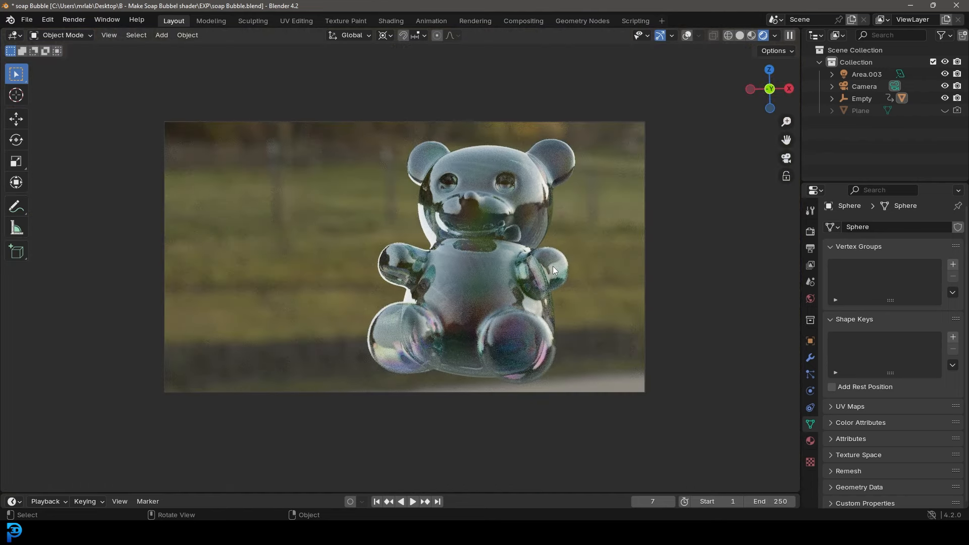
scroll(553, 265, up, 1)
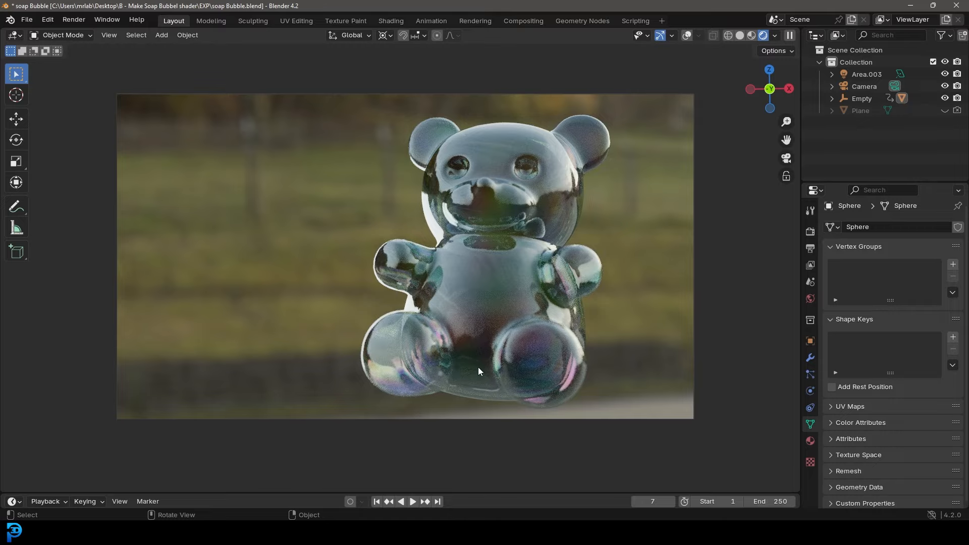
scroll(477, 368, up, 2)
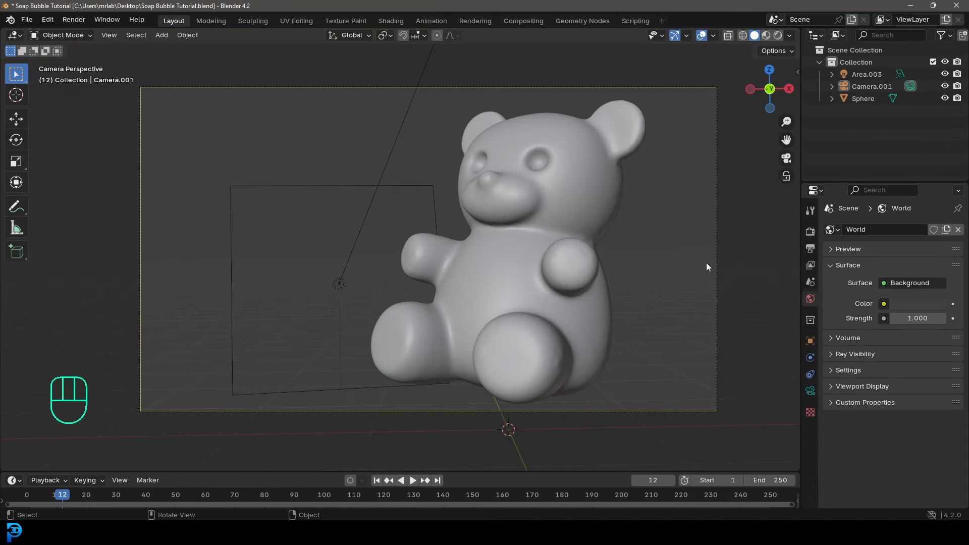
- Inspect the bear mesh, the light types that can be added, and the area light's settings
click(543, 202)
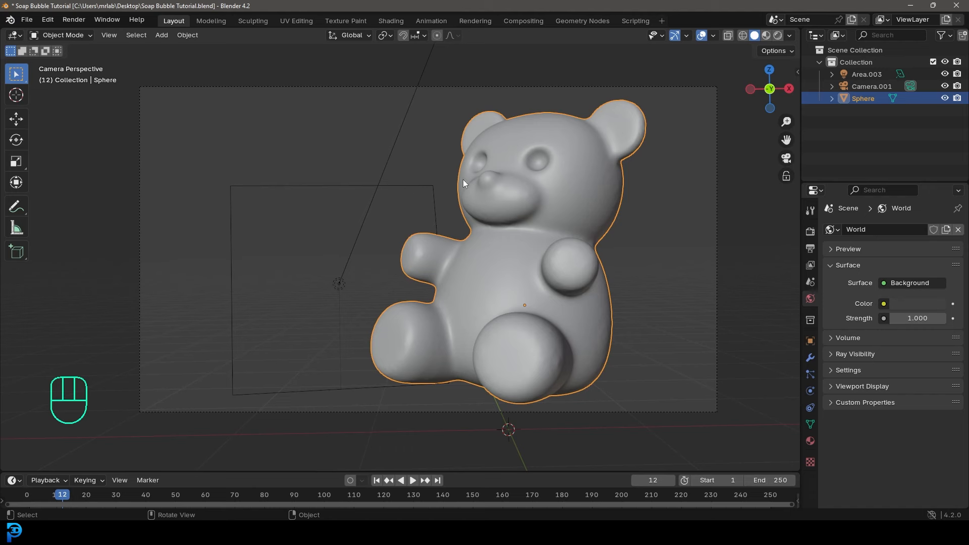
click(391, 188)
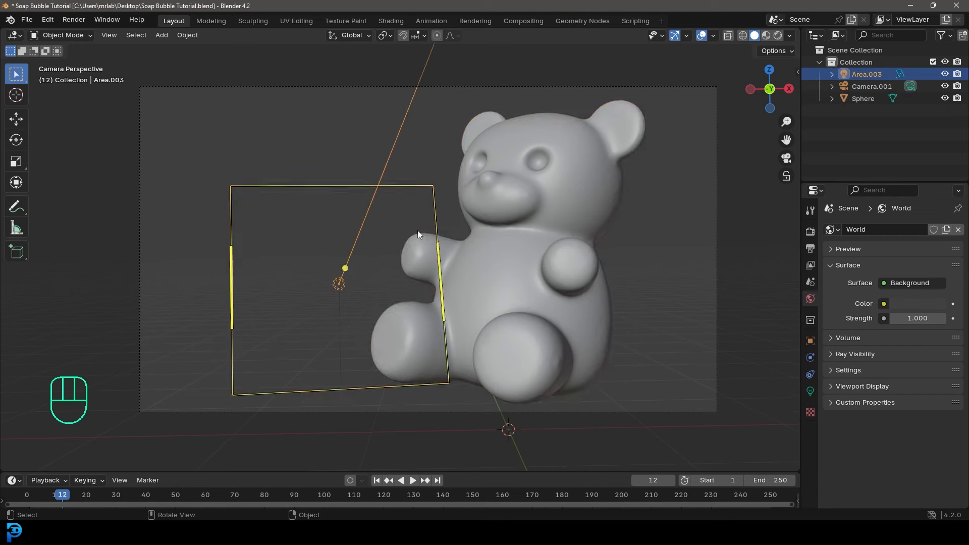
key(shift+a)
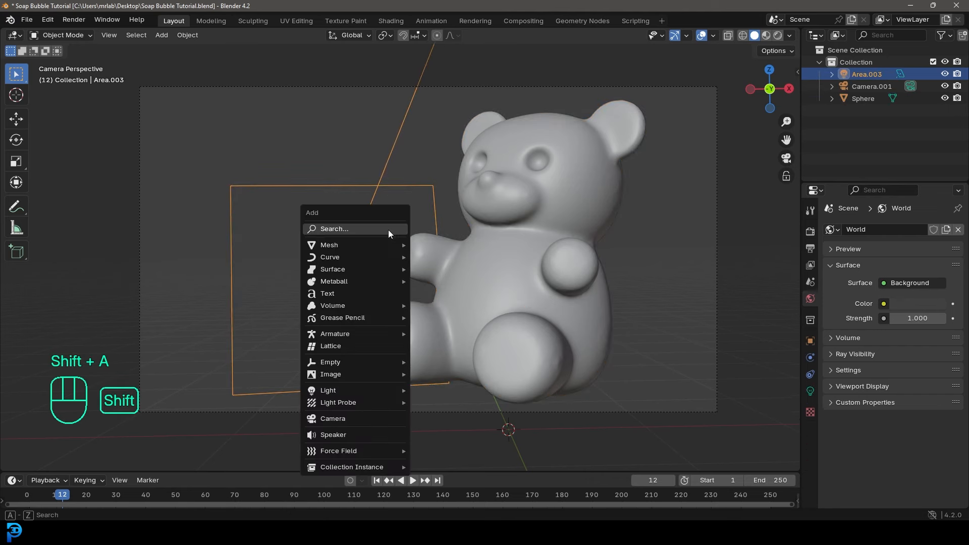
mouse_move(323, 391)
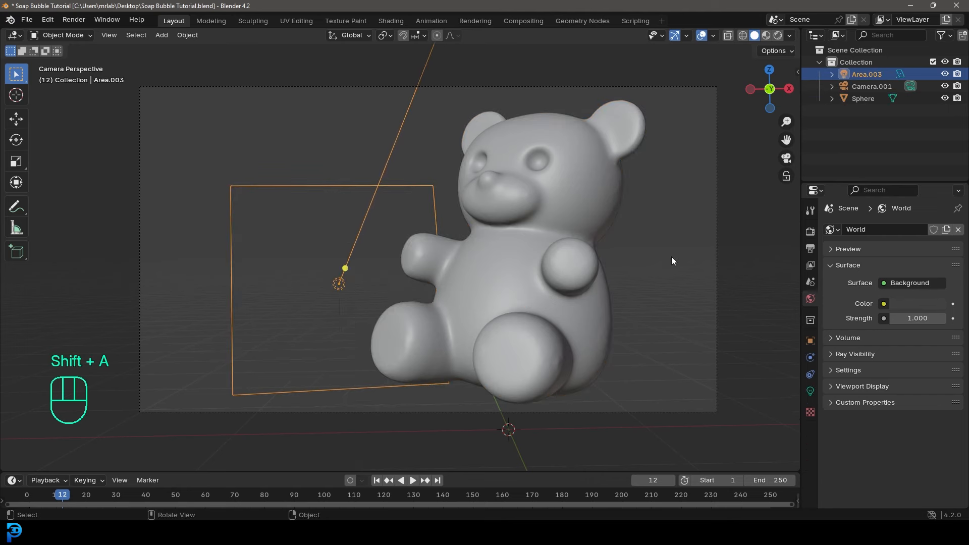
click(810, 390)
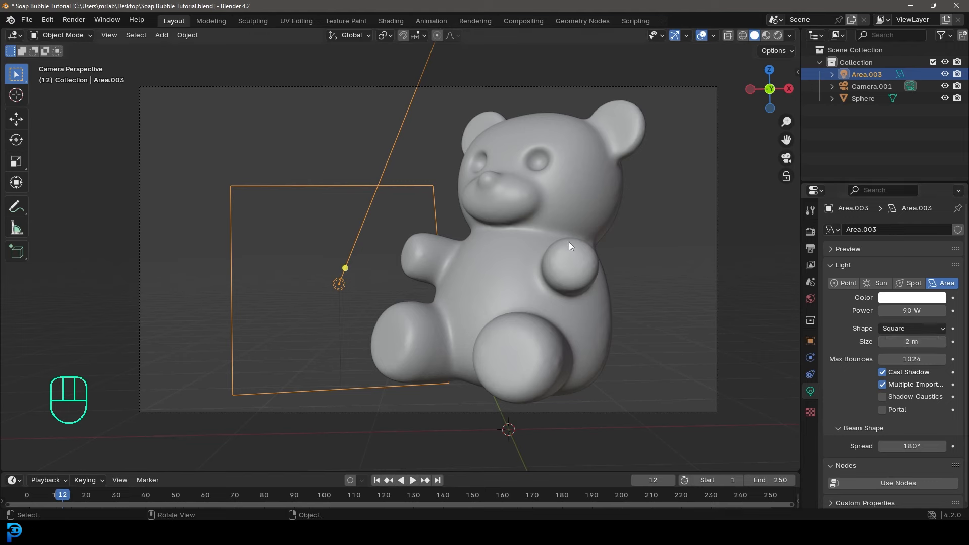
scroll(570, 244, down, 2)
- Review the camera's settings, the scene's render engine and device settings, and the world surface settings
click(540, 136)
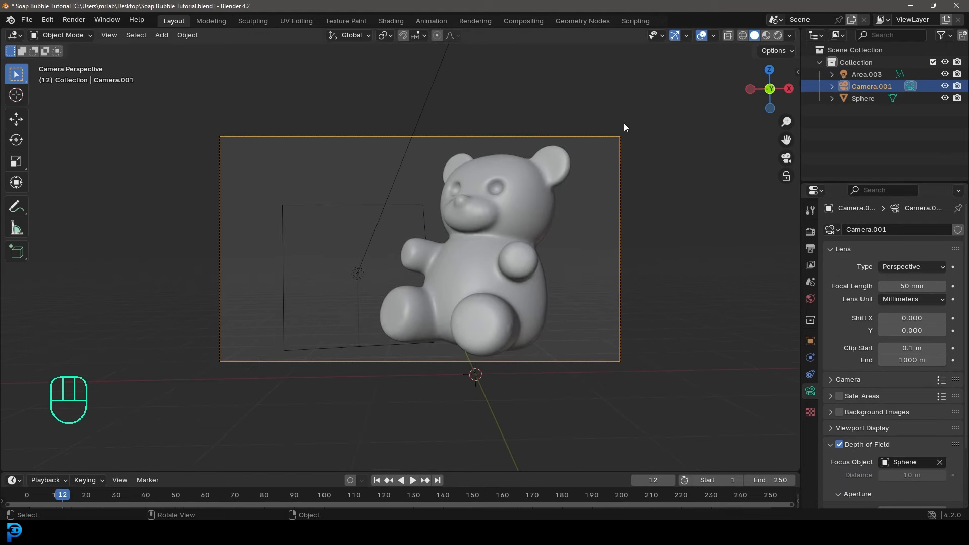
click(809, 230)
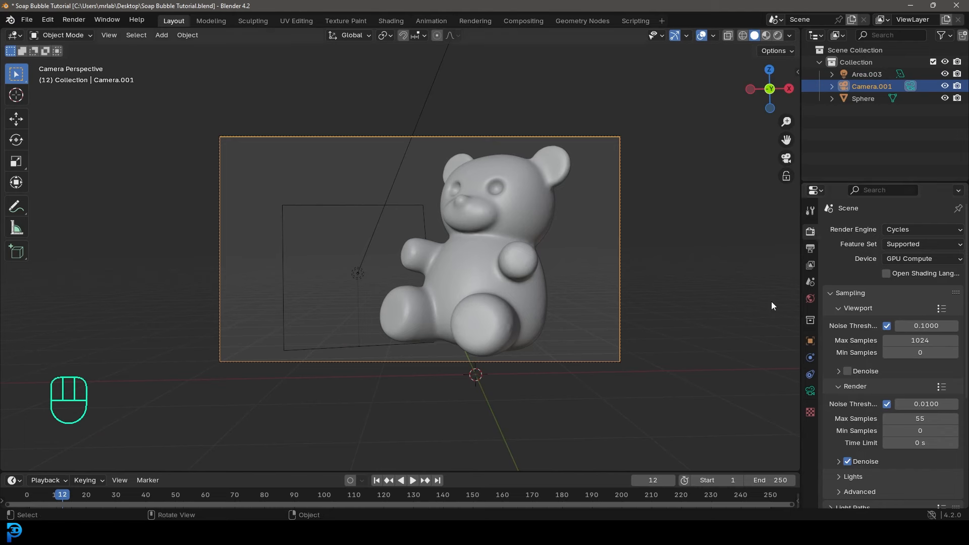
click(896, 260)
click(901, 289)
scroll(479, 222, up, 1)
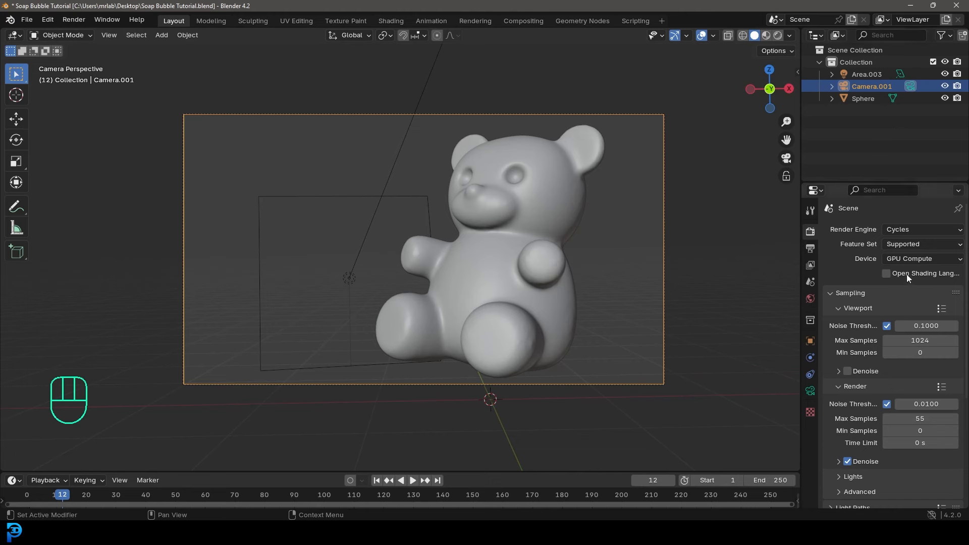
click(811, 298)
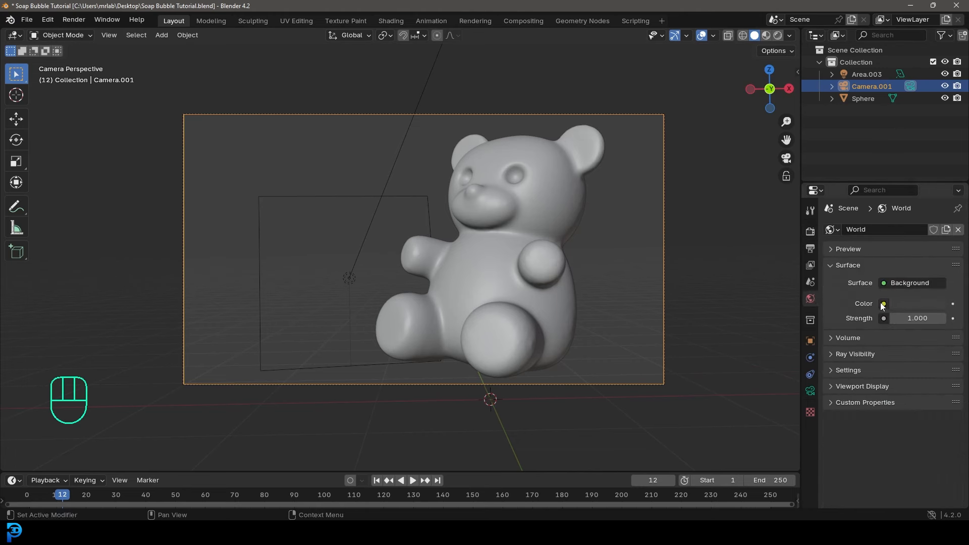
click(908, 305)
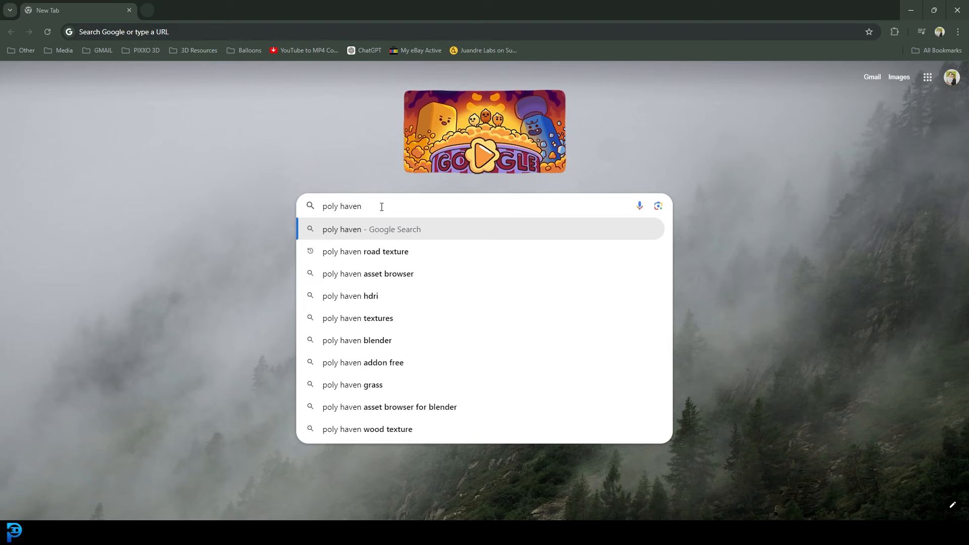
- Search the web for "poly haven" and browse the site's HDRIs
key(Return)
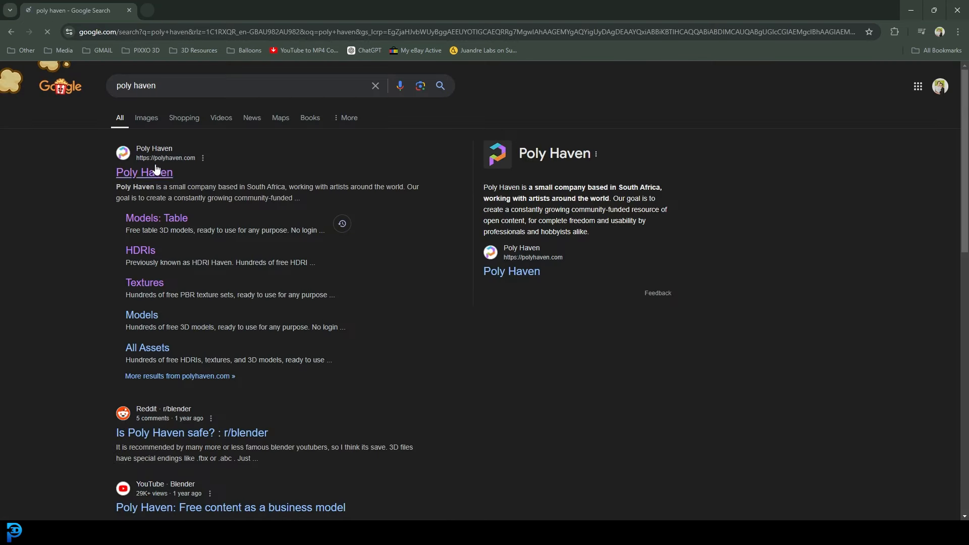
click(136, 255)
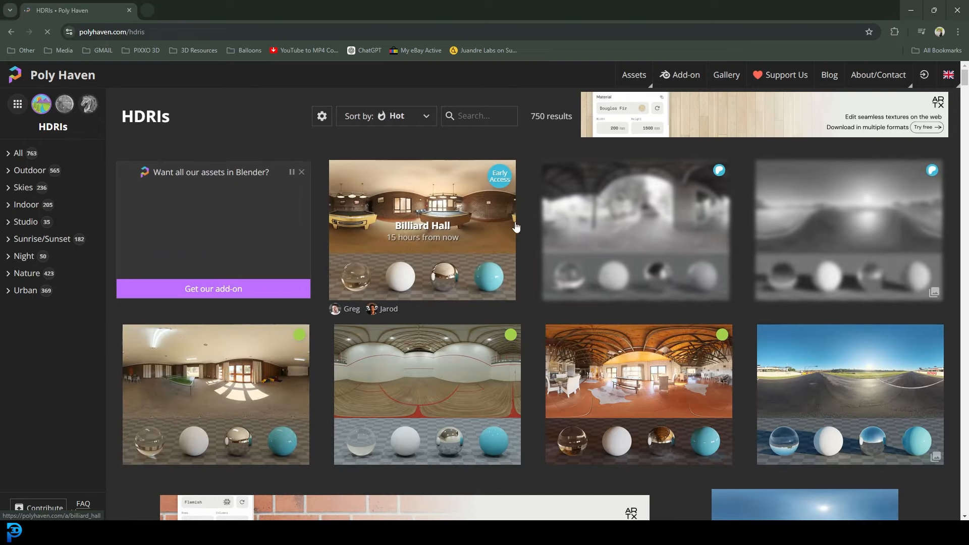
scroll(516, 227, down, 5)
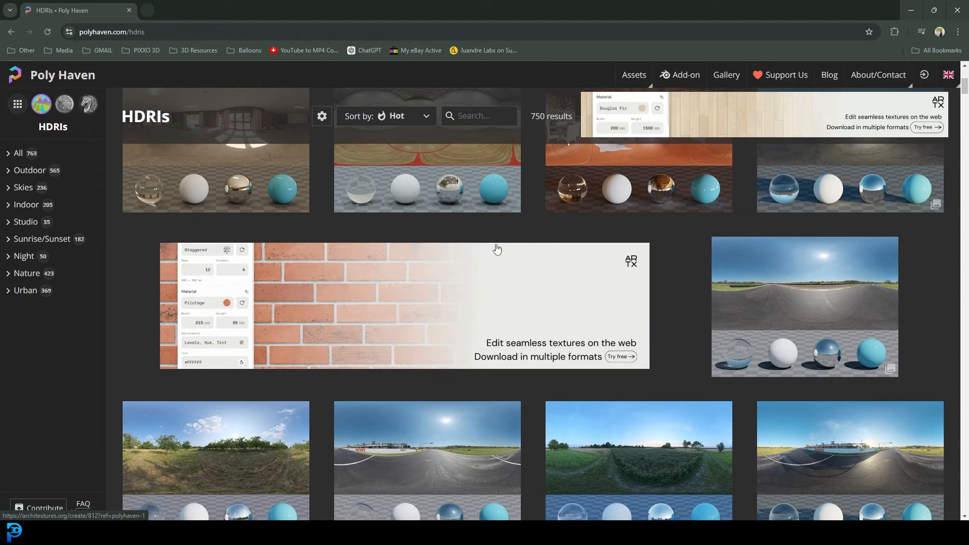
scroll(459, 279, down, 4)
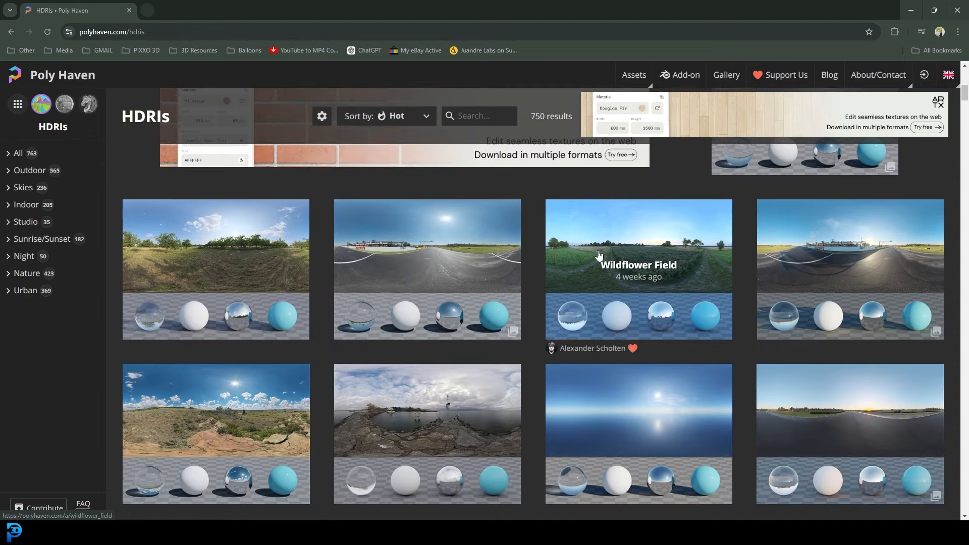
scroll(277, 357, down, 3)
scroll(277, 357, down, 4)
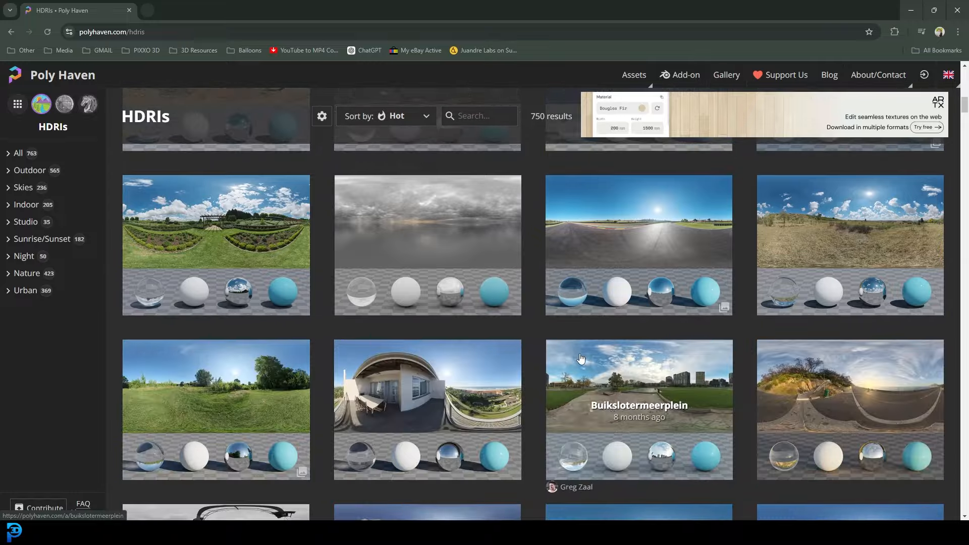
scroll(419, 273, down, 3)
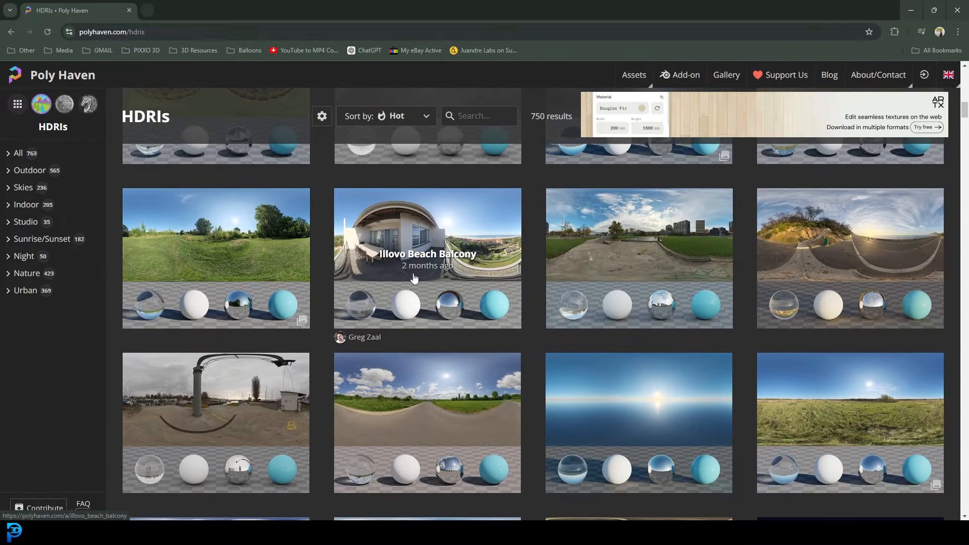
- Open the Illovo Beach Balcony HDRI page and examine its download resolutions and similar assets
click(471, 253)
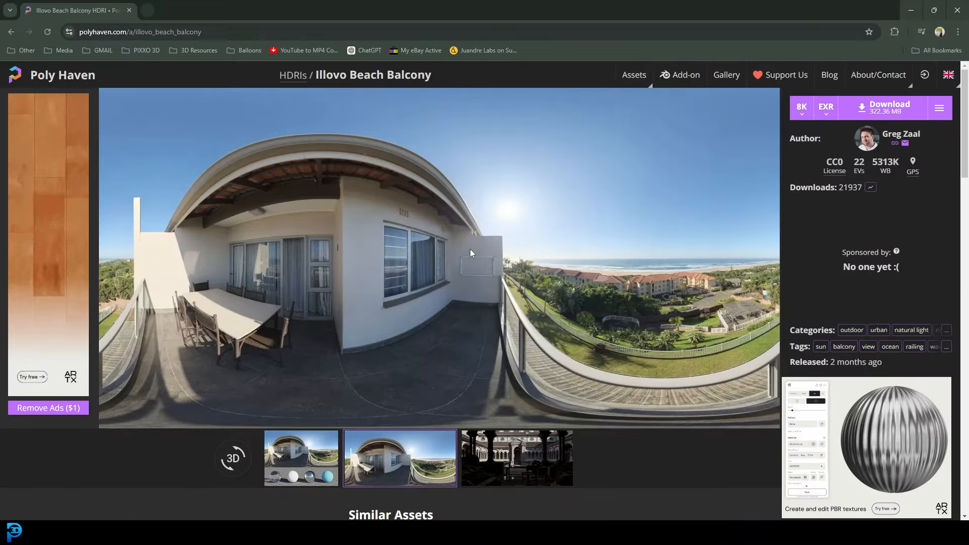
click(802, 108)
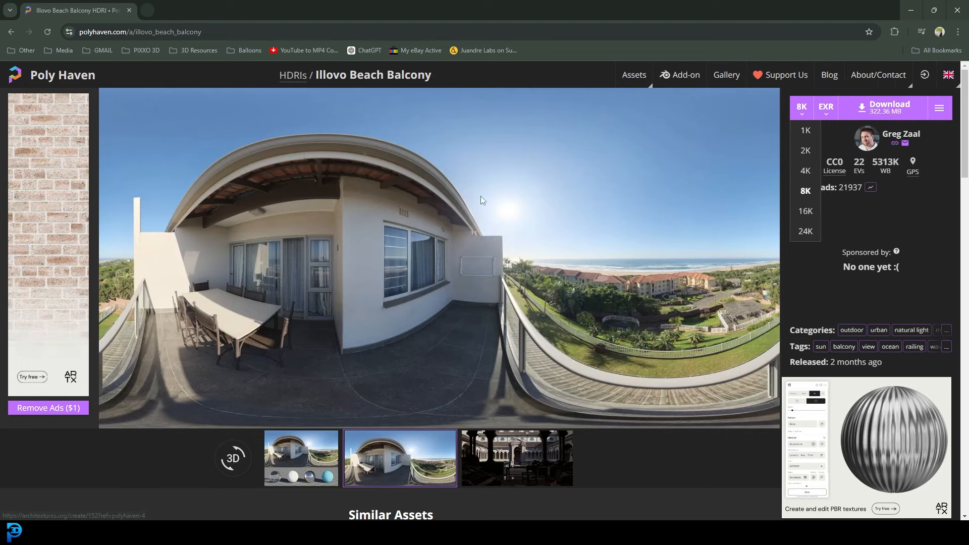
scroll(580, 332, down, 12)
scroll(580, 331, up, 5)
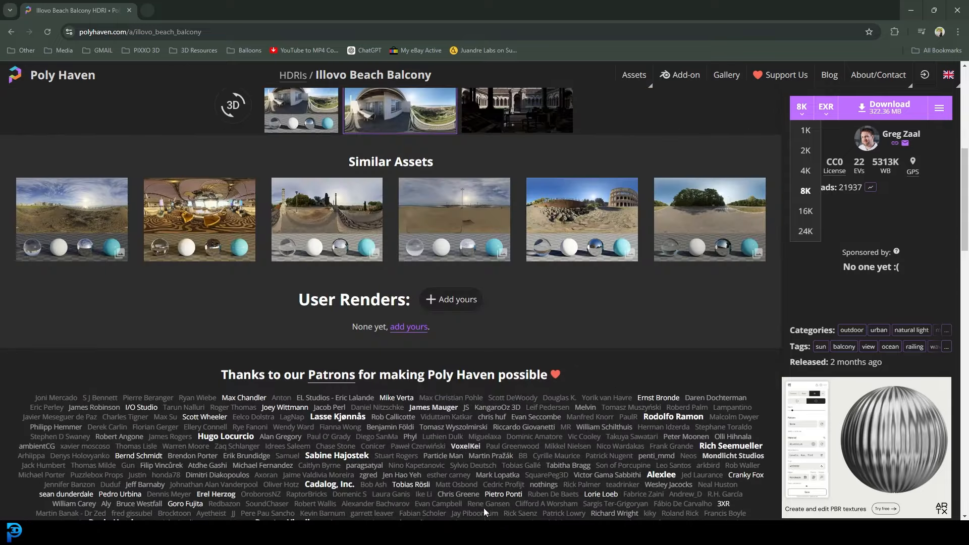
- Switch back to Blender and set the world surface color to an Environment Texture
click(574, 487)
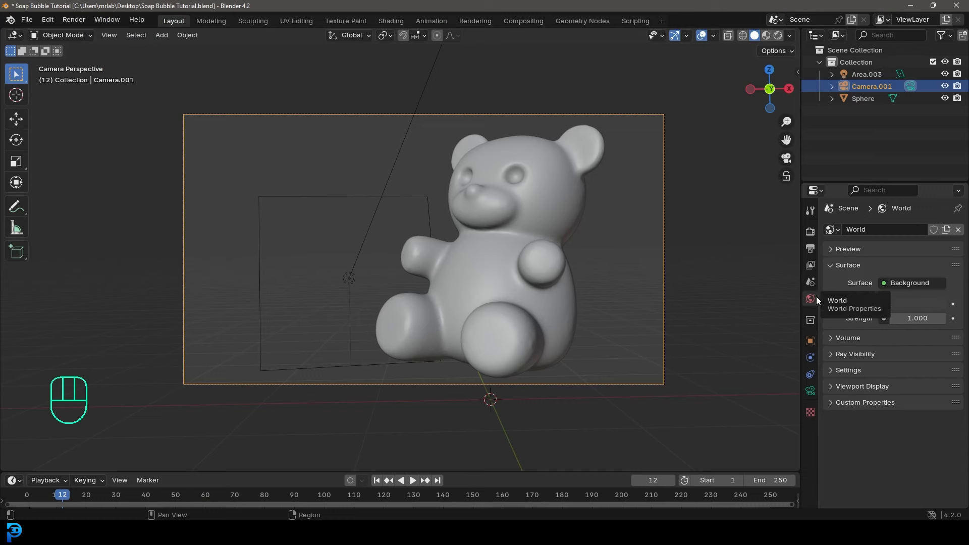
click(884, 304)
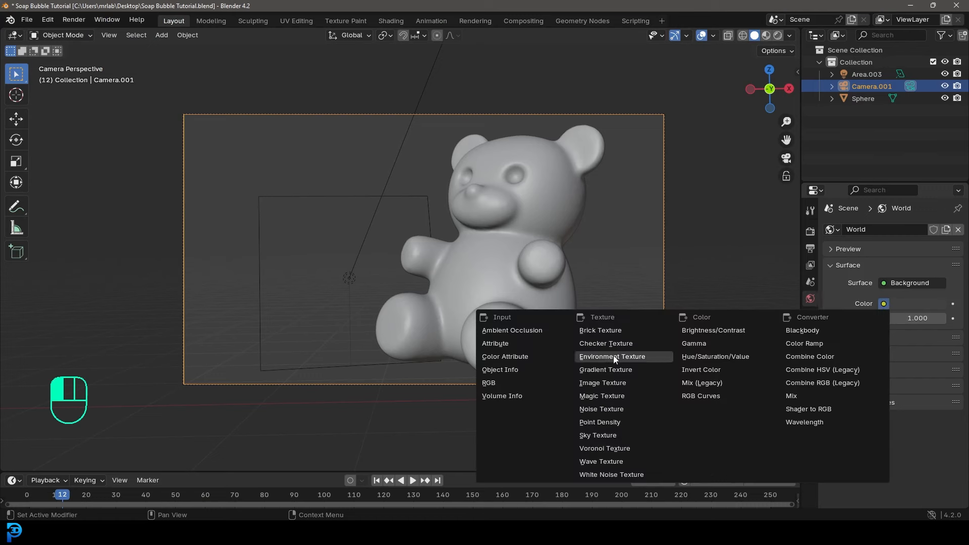
click(643, 354)
- Load leibstadt_4k.exr from the bookmarked HDRIs folder as the world's environment image
click(930, 319)
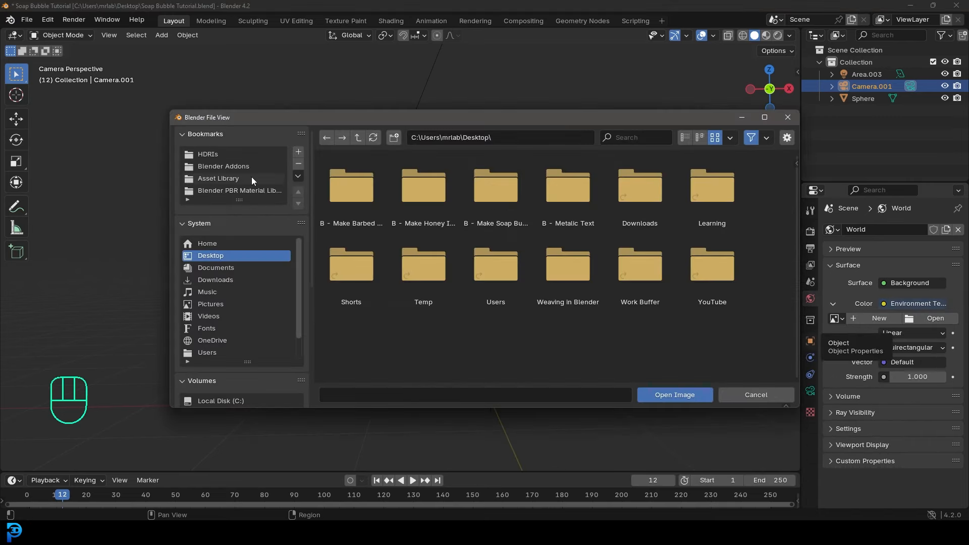
click(227, 153)
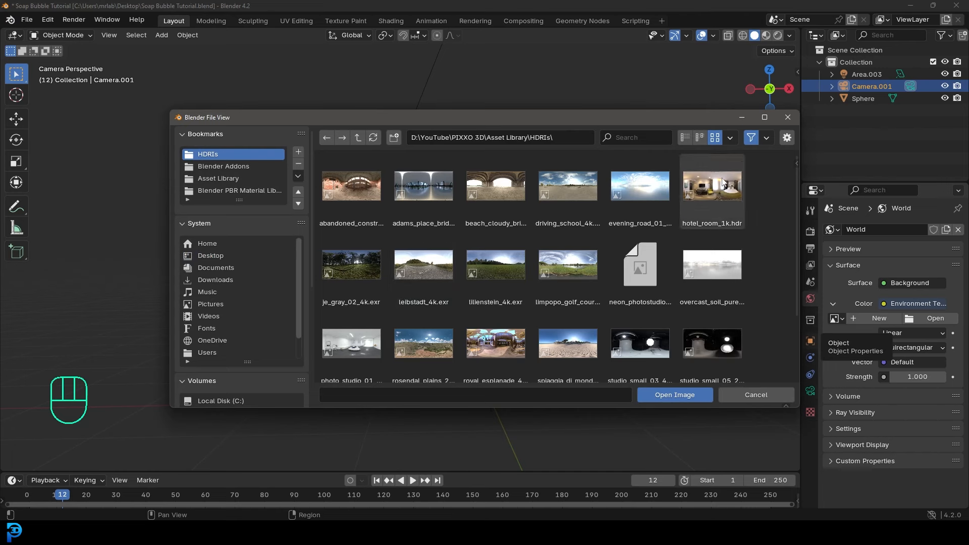
scroll(586, 235, down, 2)
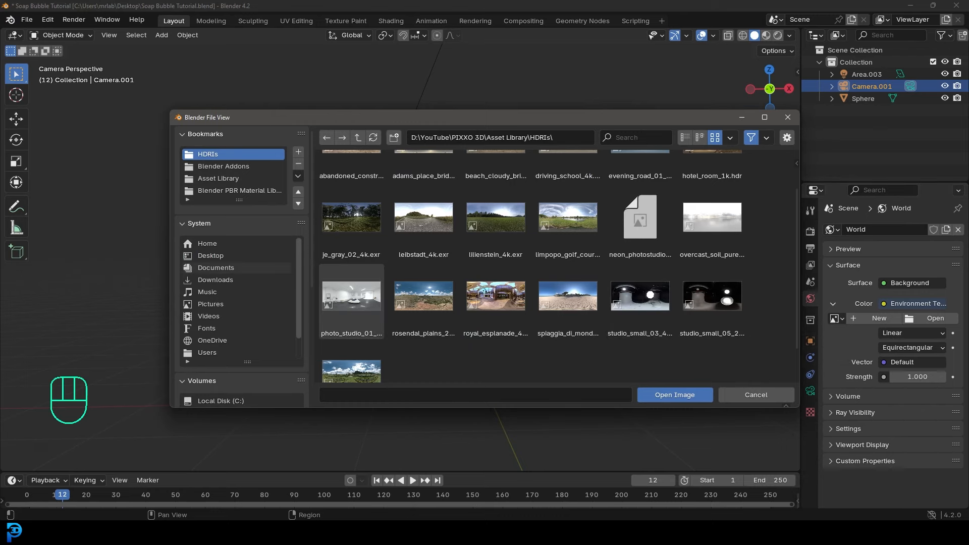
click(423, 218)
click(667, 395)
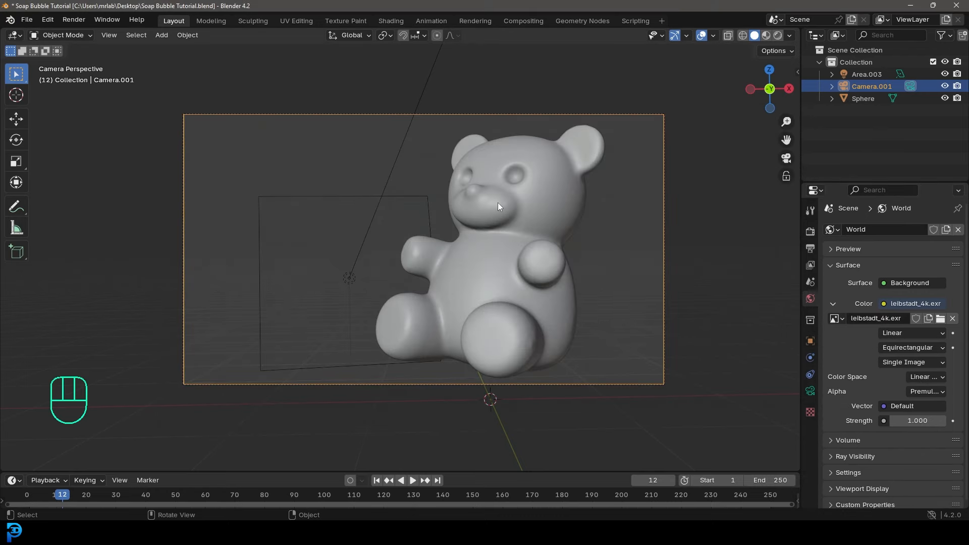
- Deselect everything and switch the viewport to Rendered shading
key(alt+a)
key(z)
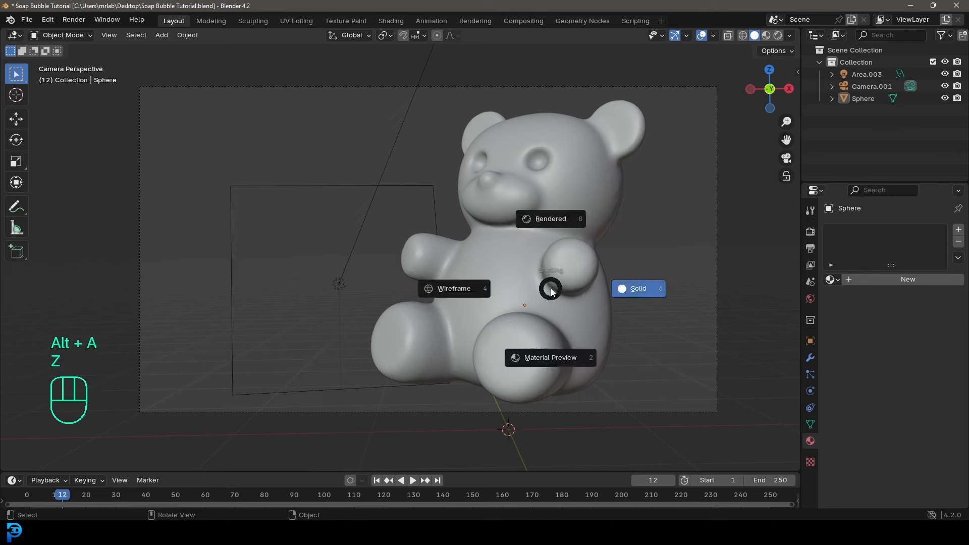
click(550, 220)
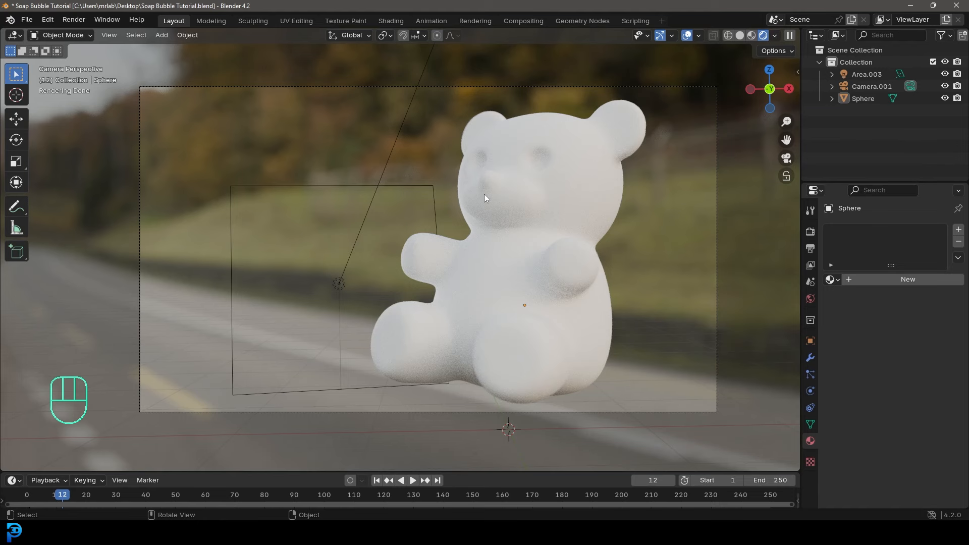
- Switch to the Shading workspace, select the bear, and show it through the camera in Rendered shading
click(386, 22)
mouse_move(498, 218)
middle_down()
mouse_move(480, 169)
mouse_move(499, 151)
middle_up()
scroll(506, 144, up, 4)
click(506, 144)
key(KP_0)
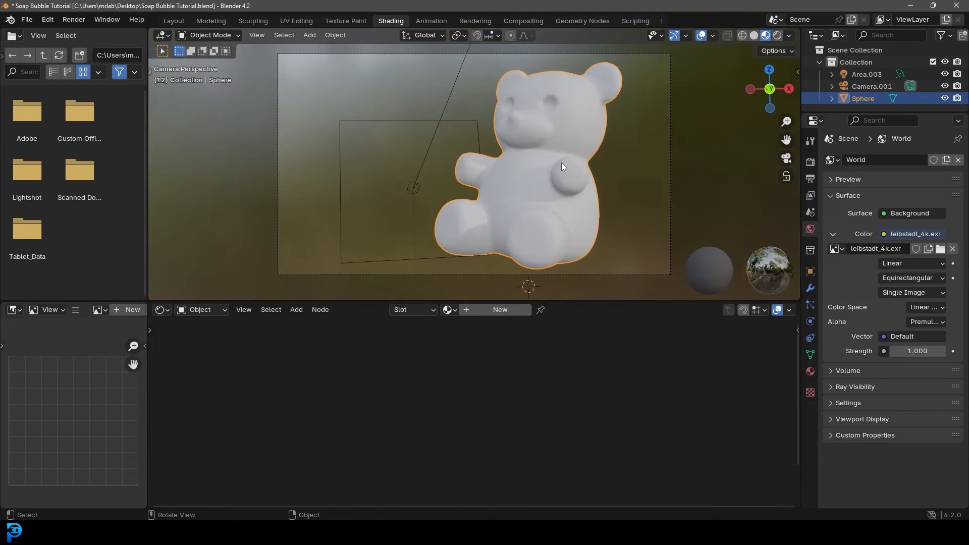
key(z)
click(556, 98)
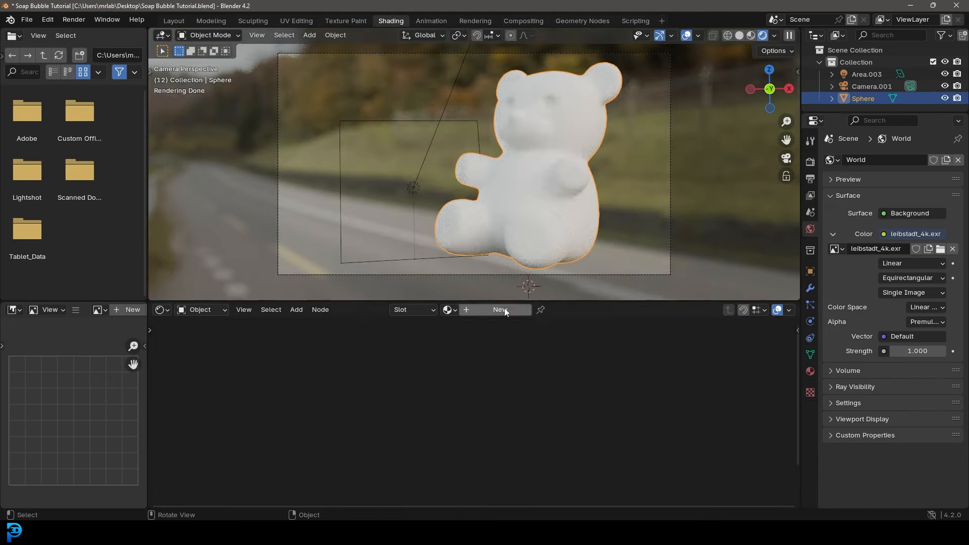
- Create a new material for the bear and bring its nodes into view
click(504, 309)
middle_drag(540, 383, 595, 463)
click(449, 355)
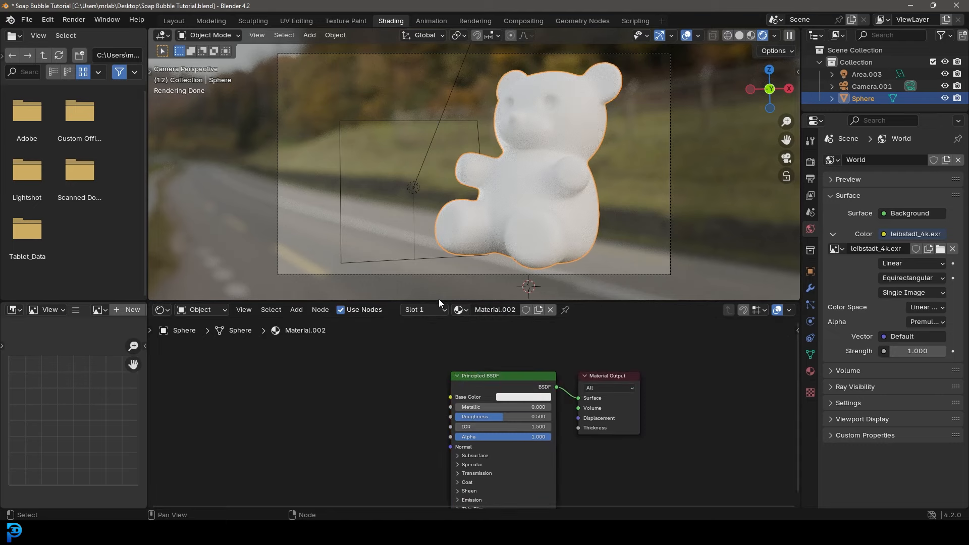
- Enlarge the node editor and delete the Principled BSDF node from the bear's material
drag(440, 301, 439, 217)
scroll(489, 311, up, 1)
click(490, 329)
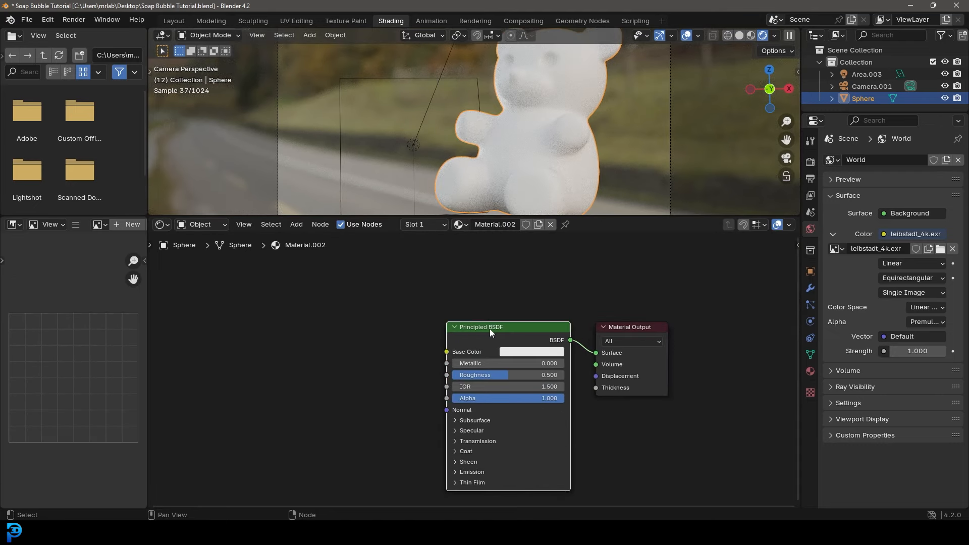
key(x)
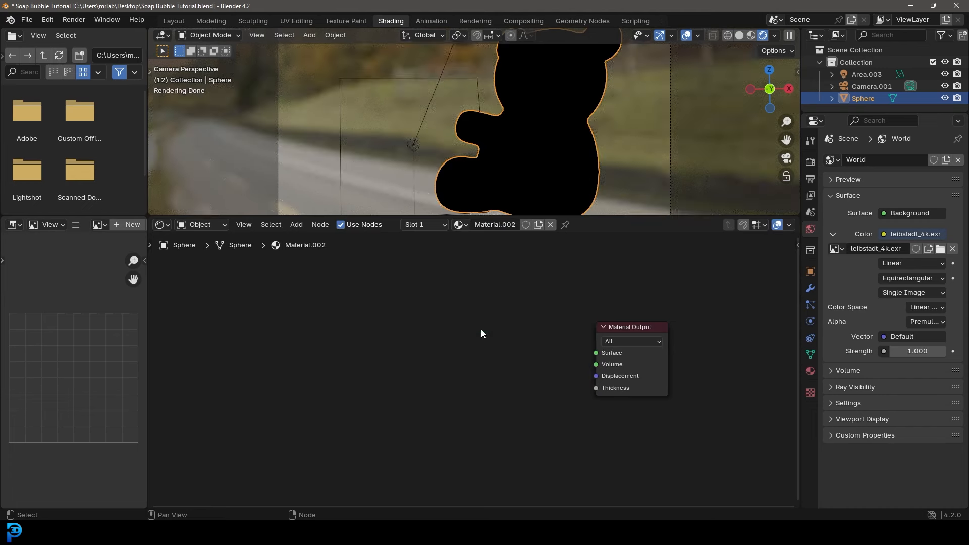
- Add a Mix Shader node and connect its output to the Material Output's Surface input
key(shift+a)
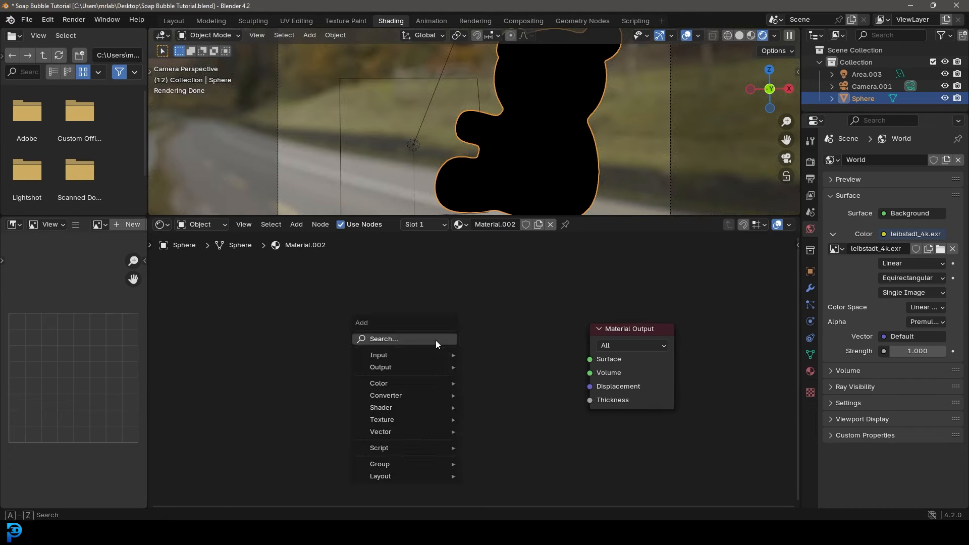
click(437, 341)
text(mix)
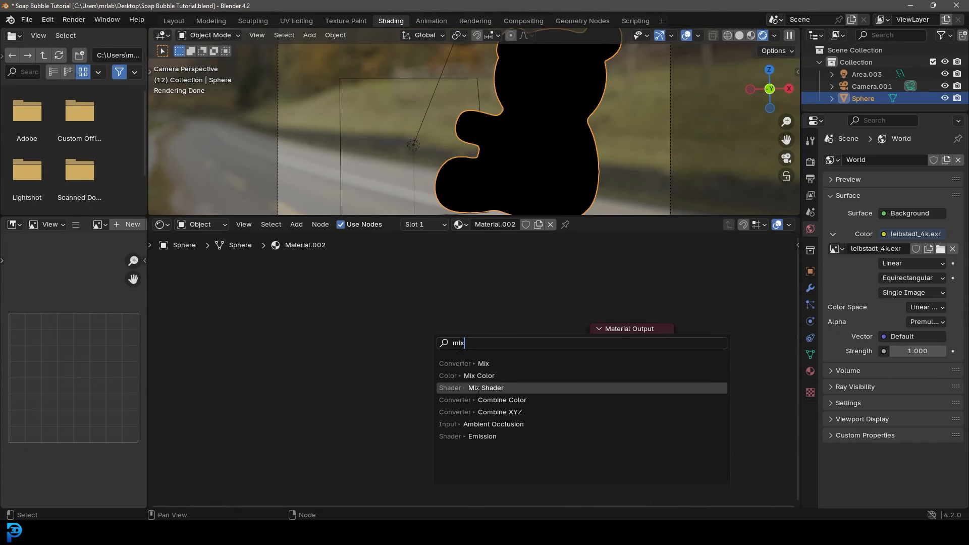
click(479, 388)
click(482, 351)
drag(483, 350, 623, 331)
middle_drag(371, 357, 405, 349)
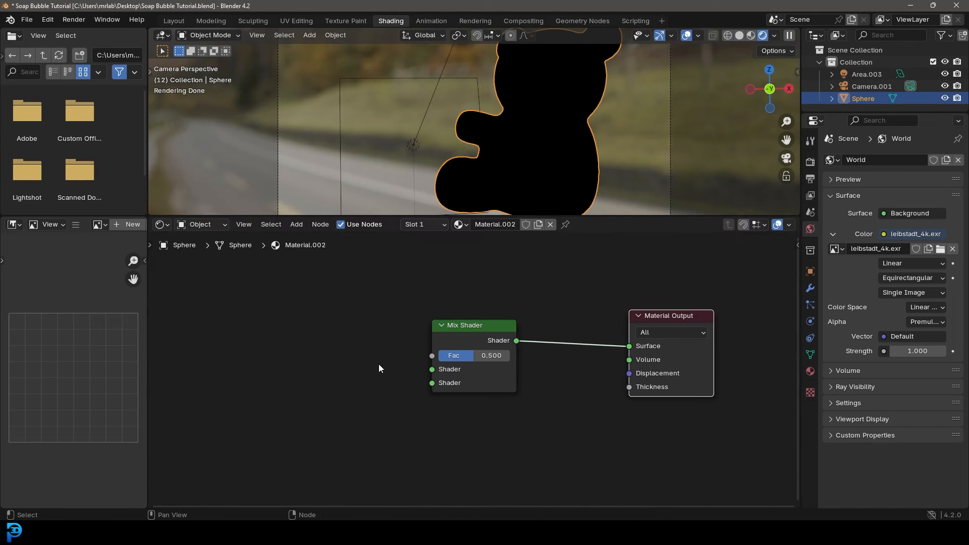
- Add a Glossy BSDF connected to the second Shader input of the Mix Shader
middle_drag(370, 377, 403, 357)
scroll(407, 358, up, 1)
drag(463, 364, 373, 404)
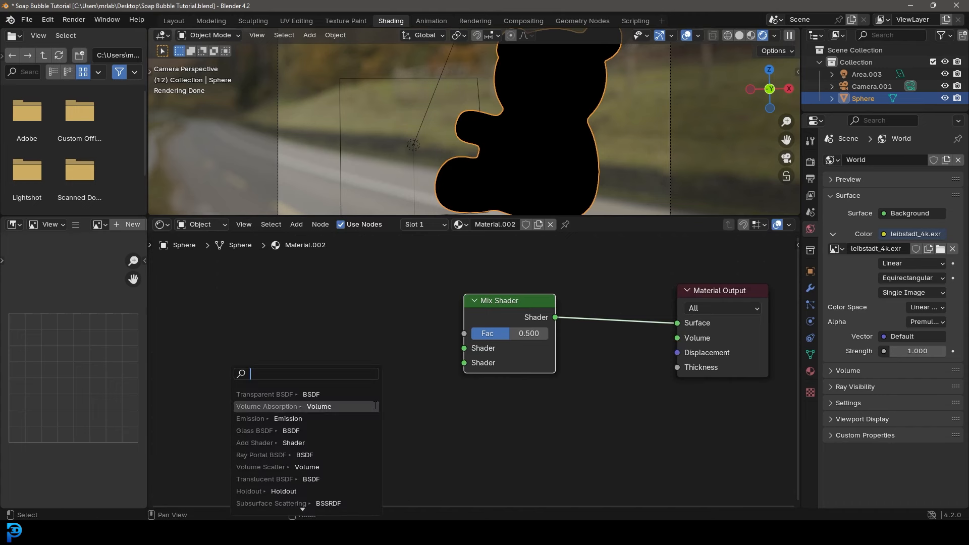
text(gloss)
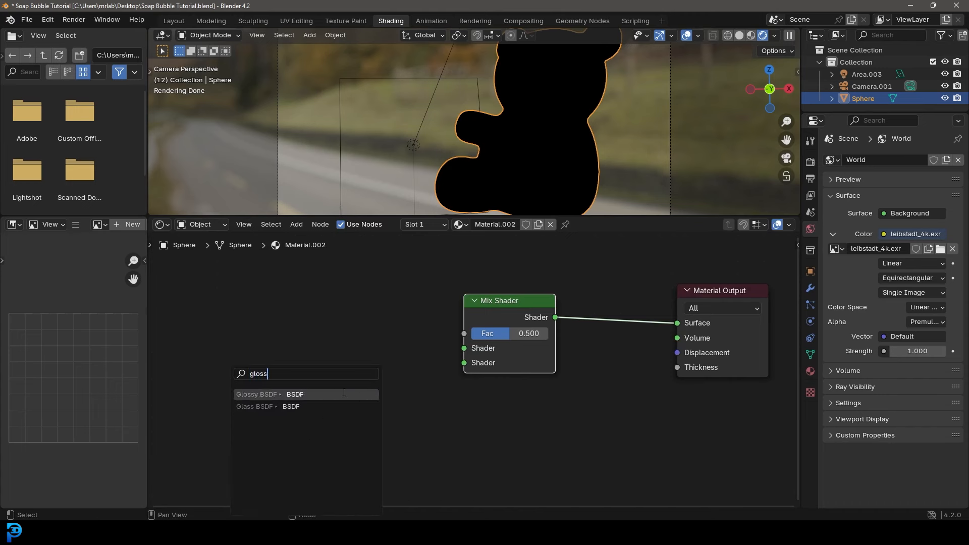
click(268, 394)
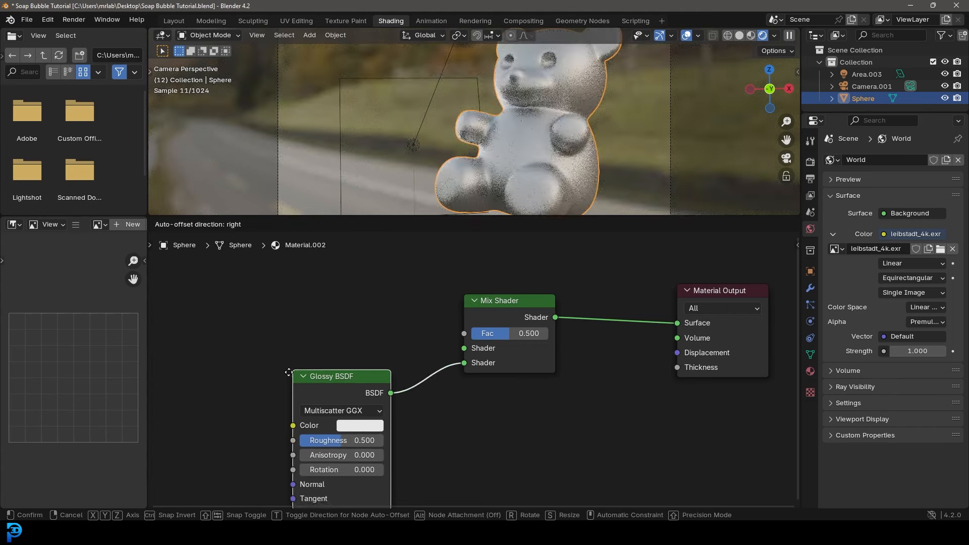
click(292, 387)
- Set the Glossy BSDF's roughness to 0.07 and tint its color a pale light blue
scroll(357, 411, up, 2)
double_click(363, 365)
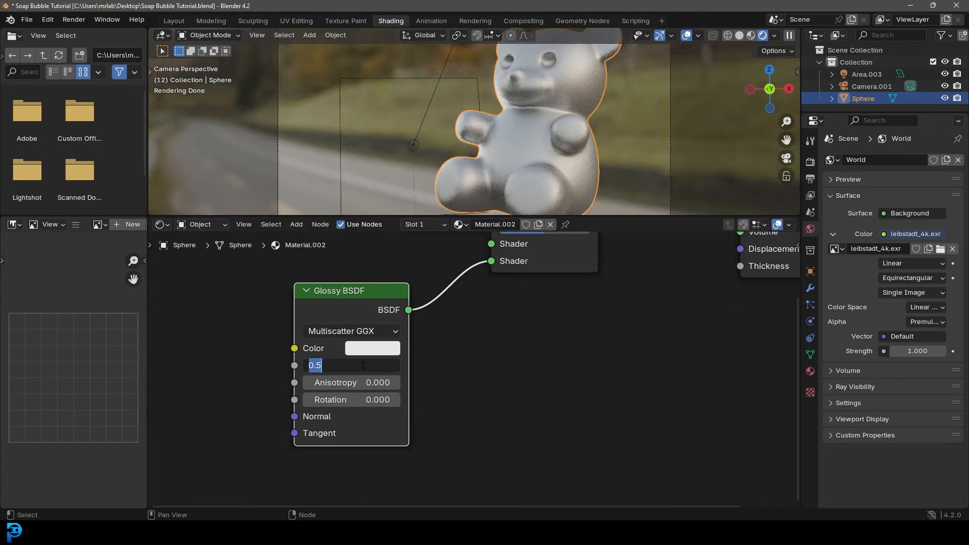
text(.07)
key(Return)
click(384, 348)
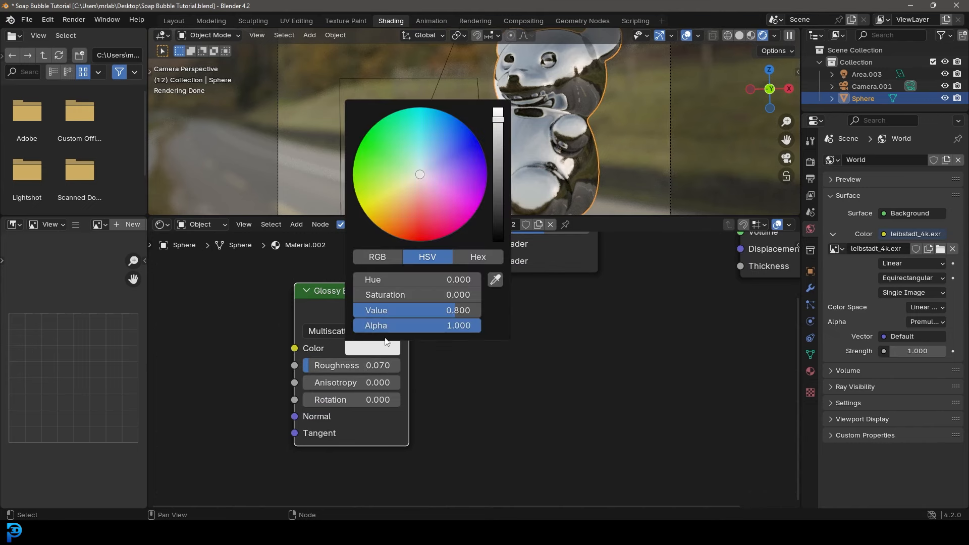
click(422, 163)
drag(423, 164, 420, 164)
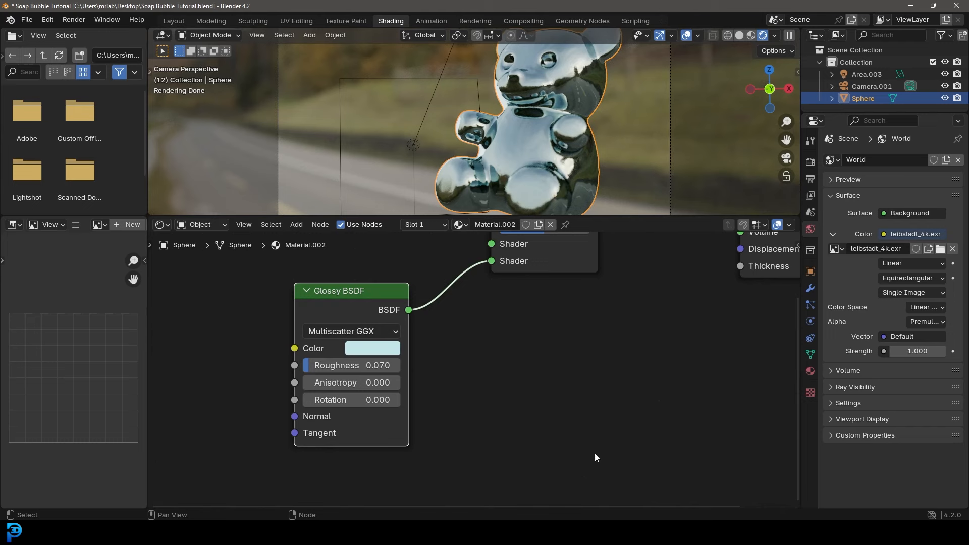
- Add a Transparent BSDF connected to the first Shader input of the Mix Shader and place it above the Glossy BSDF
middle_drag(465, 335, 522, 420)
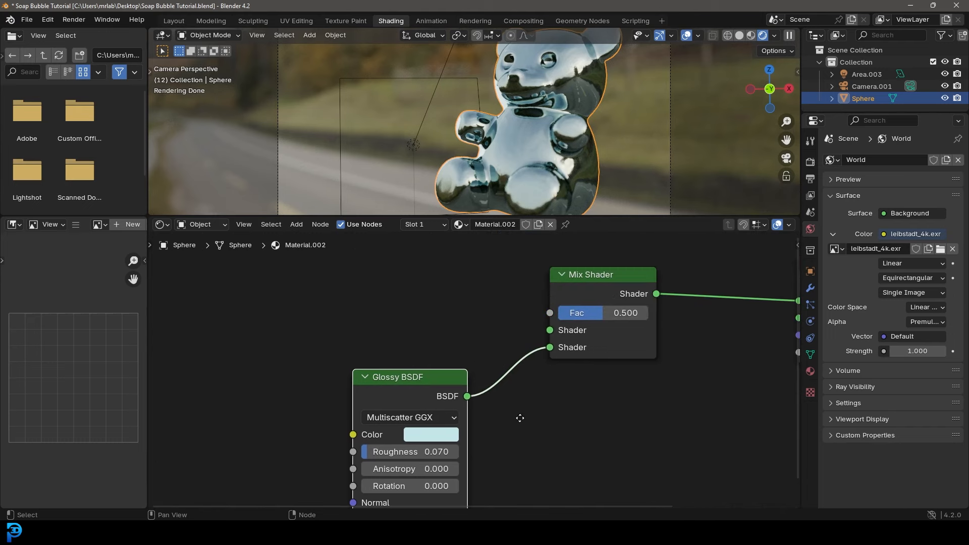
drag(550, 330, 376, 267)
text(trasn)
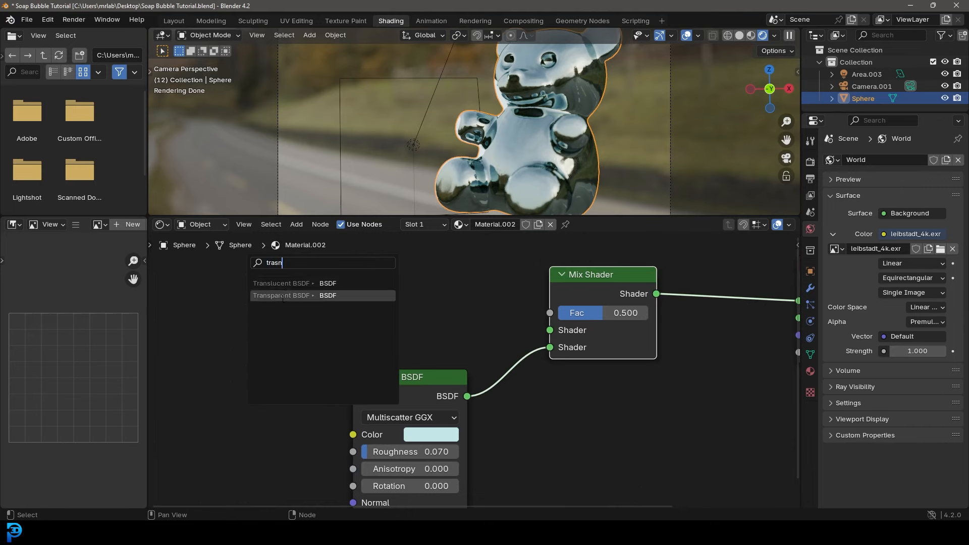
click(314, 297)
click(362, 324)
key(shift+a)
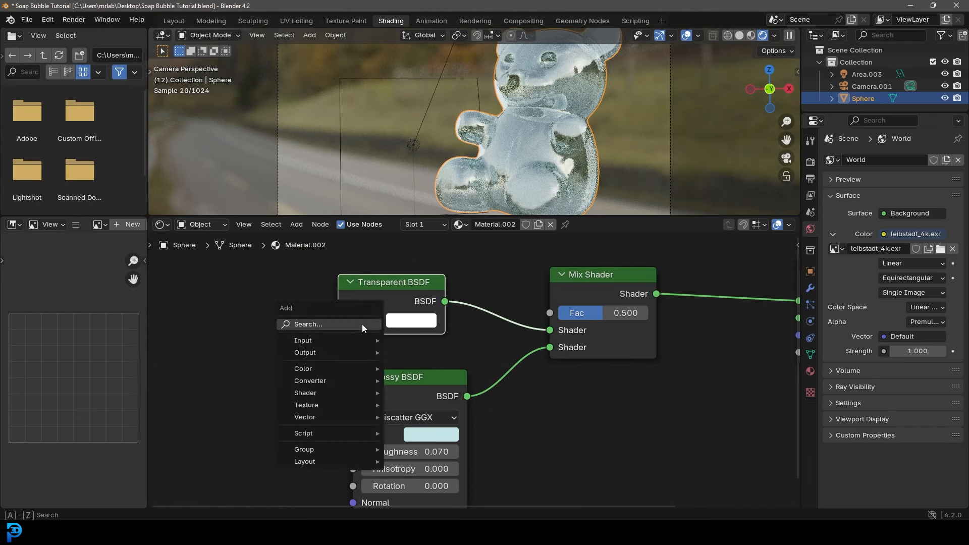
mouse_move(414, 293)
mouse_down()
mouse_move(436, 282)
mouse_move(433, 290)
mouse_up()
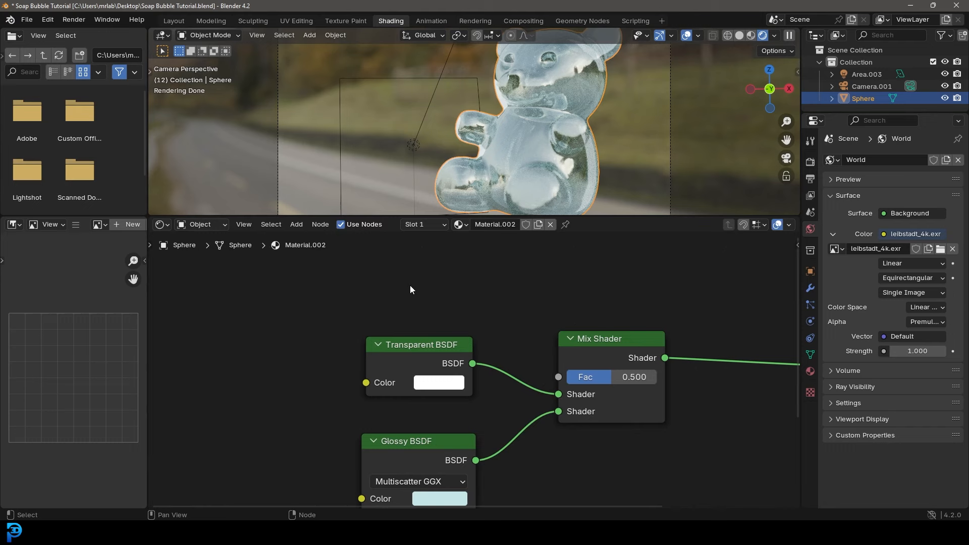
- Add a Layer Weight node above the Transparent BSDF and connect its Facing output to the Mix Shader's Fac
key(shift+a)
click(377, 286)
text(layer)
click(416, 305)
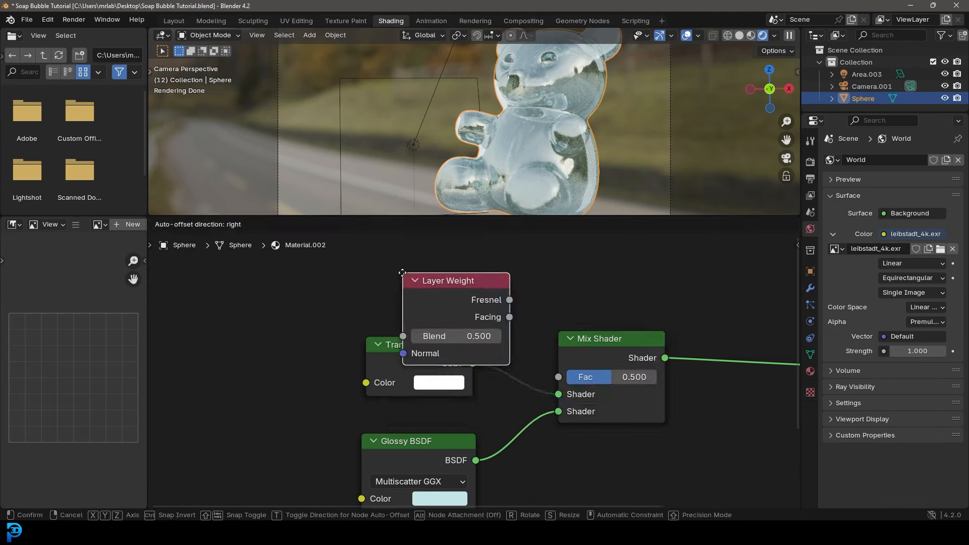
click(468, 314)
drag(467, 314, 625, 387)
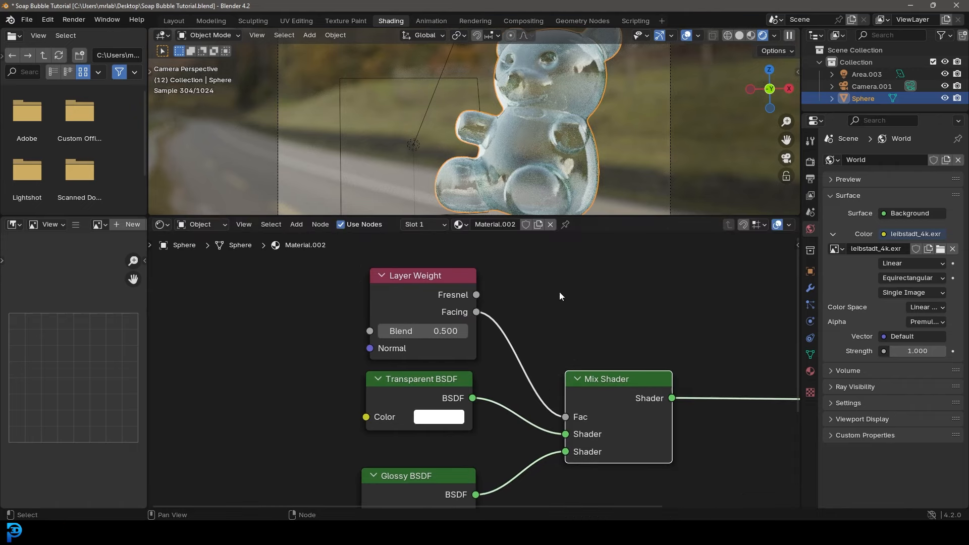
scroll(557, 143, up, 3)
scroll(605, 142, down, 3)
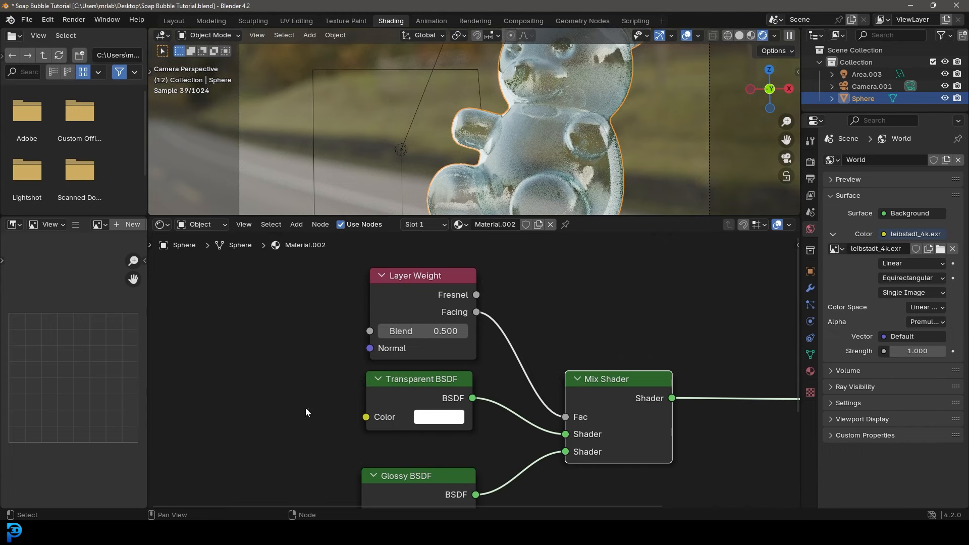
- Feed the Color output of a new Noise Texture into the Transparent BSDF's color and set the noise scale to 3
middle_drag(305, 407, 461, 329)
drag(519, 355, 398, 286)
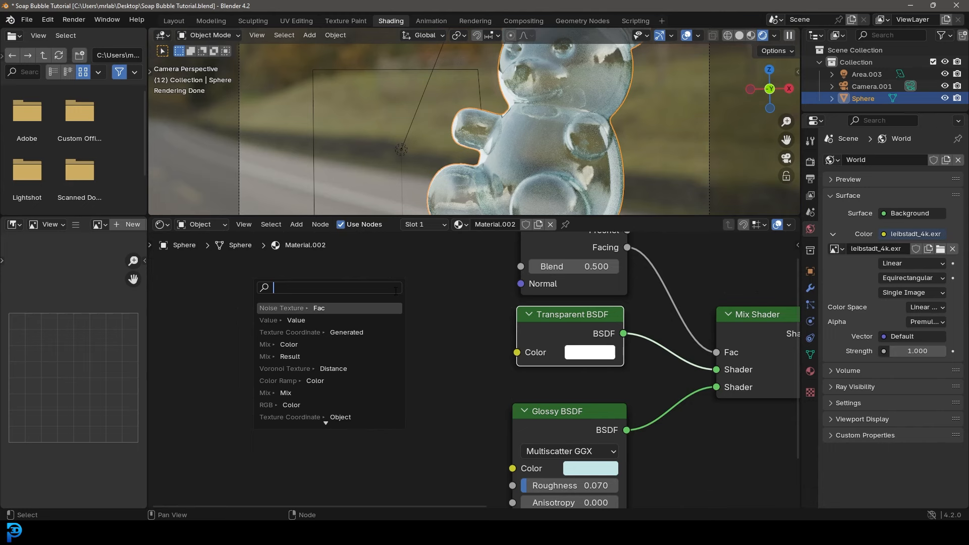
text(nois)
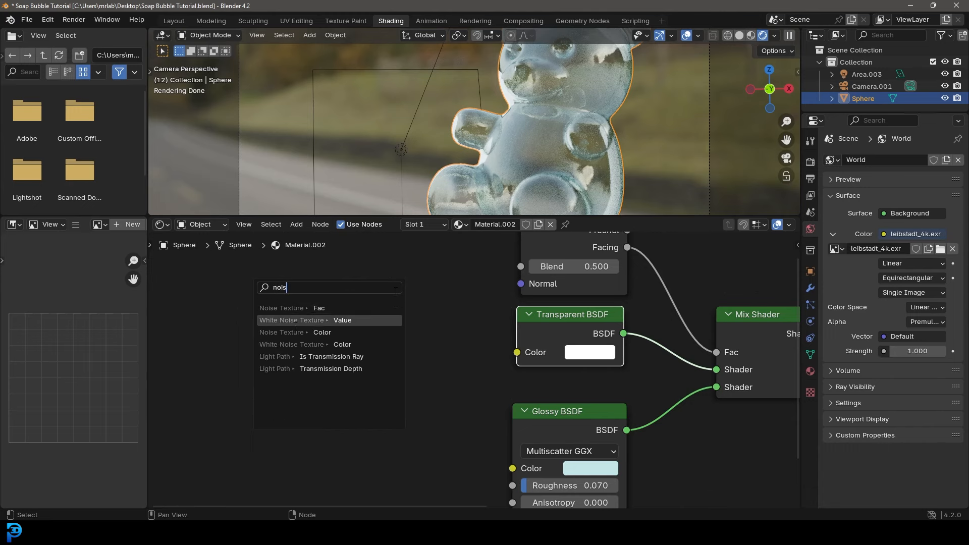
click(303, 333)
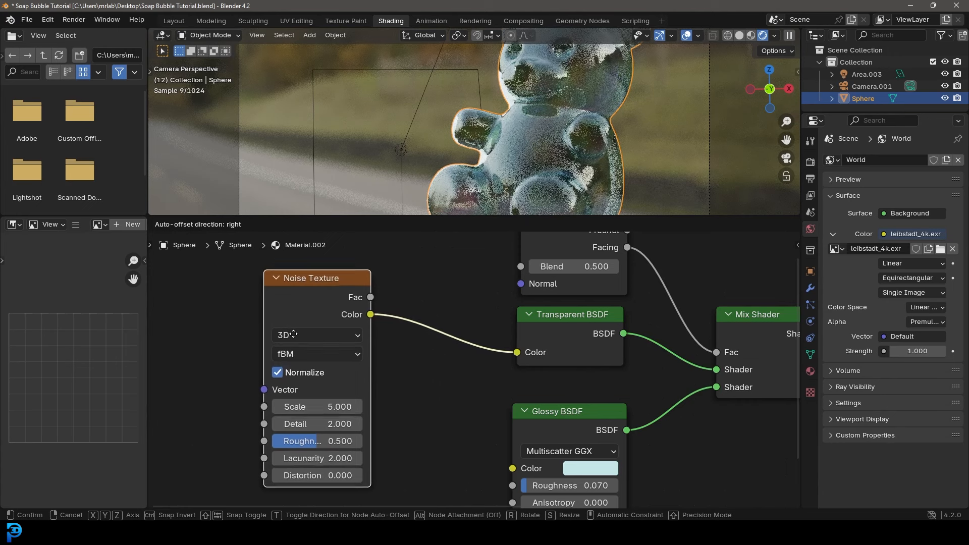
click(297, 337)
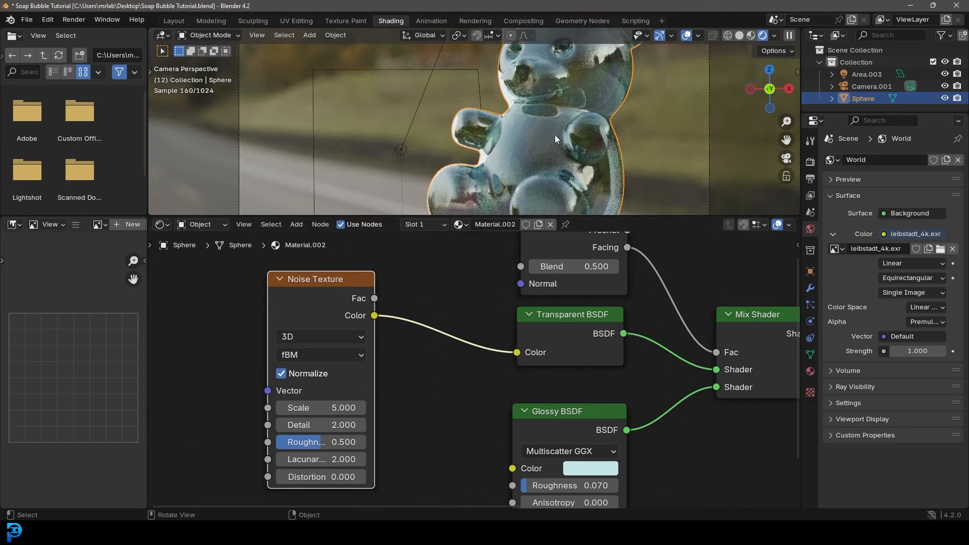
click(331, 406)
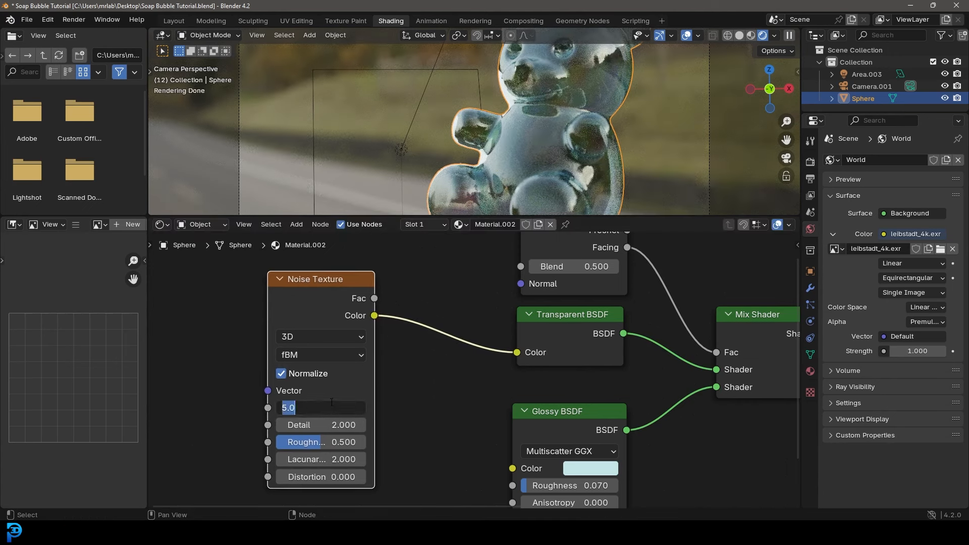
text(3)
key(Return)
- Add a Texture Coordinate node with its Object output driving the Noise Texture's Vector, and place it beside the noise node
middle_drag(279, 406, 465, 394)
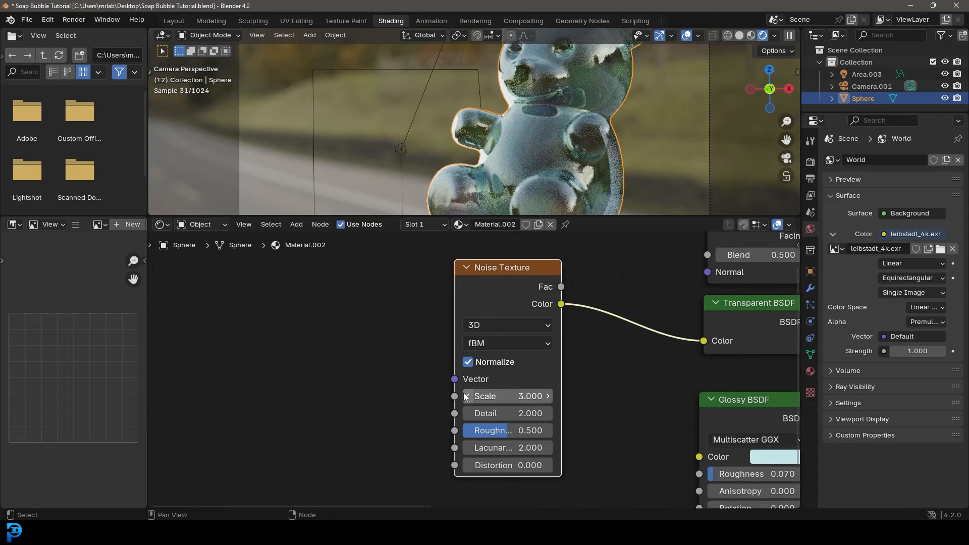
scroll(444, 362, down, 2)
drag(460, 376, 304, 308)
text(texture coo)
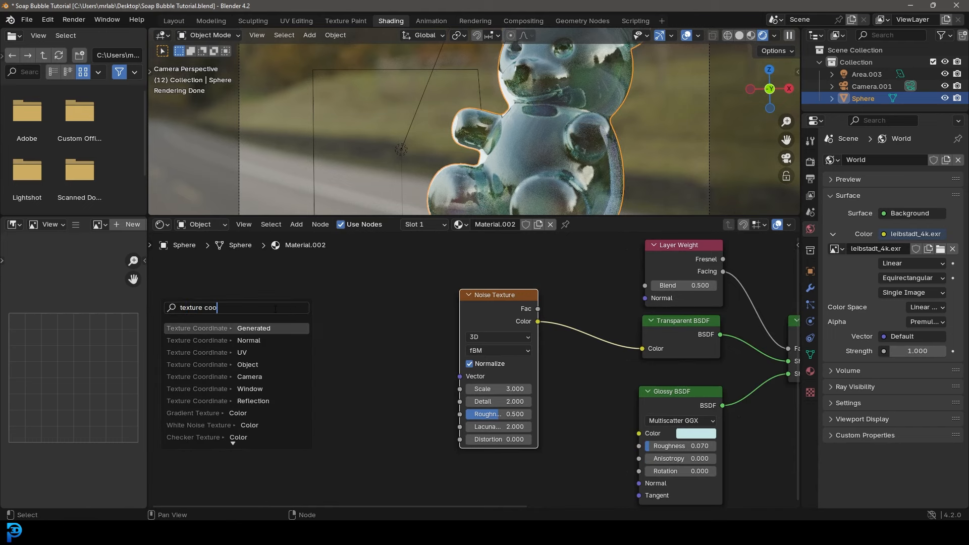
click(212, 364)
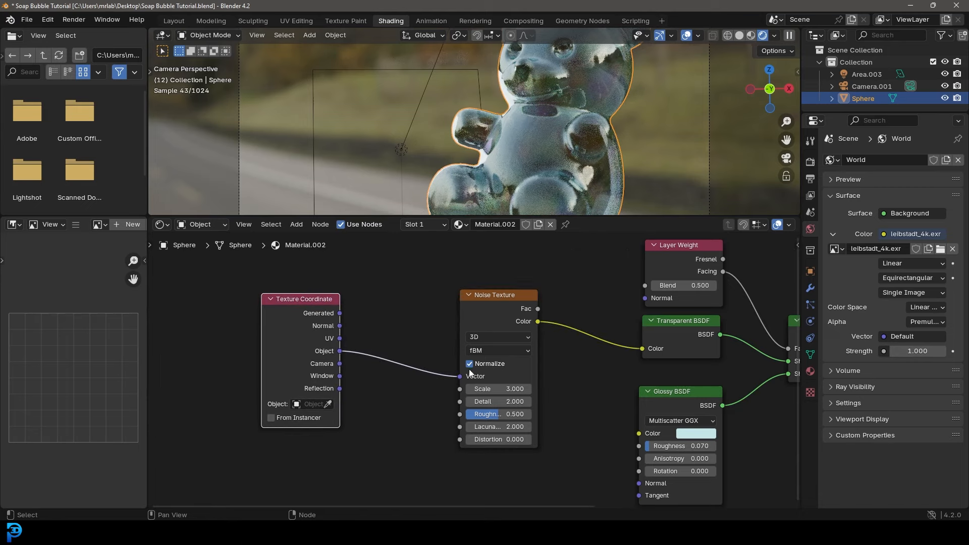
drag(302, 320, 348, 321)
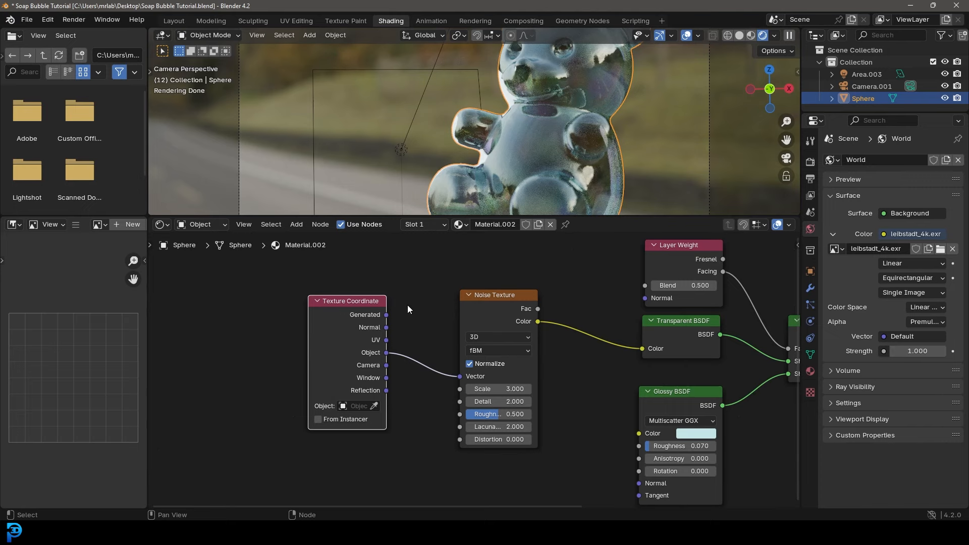
- Make room after the Noise Texture and insert a Hue/Saturation/Value node between it and the Transparent BSDF
middle_drag(410, 305, 386, 310)
drag(469, 296, 438, 296)
scroll(500, 303, up, 3)
key(shift+a)
click(525, 298)
text(hue)
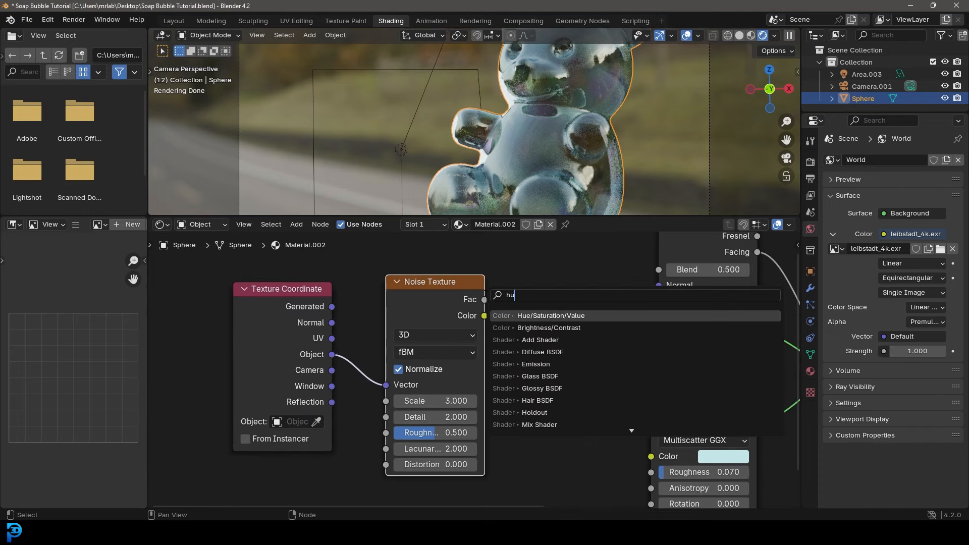
click(570, 315)
click(560, 335)
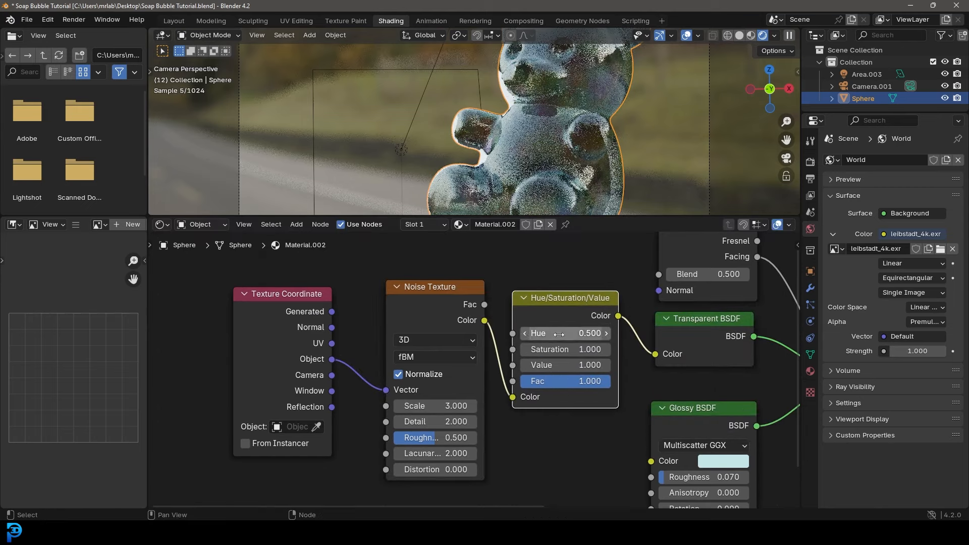
- Set the Hue/Saturation/Value node's saturation to 1.1 and its hue to 0.65
click(591, 349)
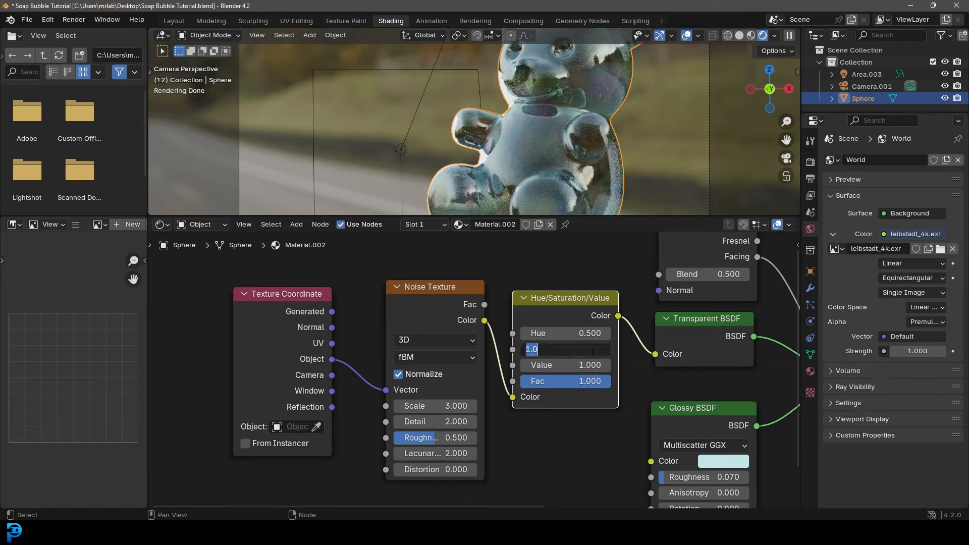
text(1.1)
key(Return)
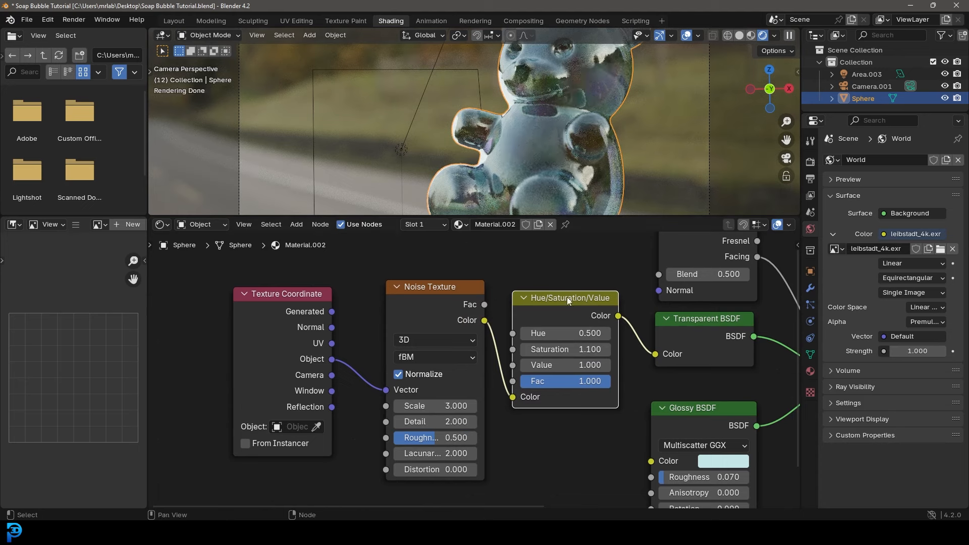
click(570, 334)
text(0.65)
key(Return)
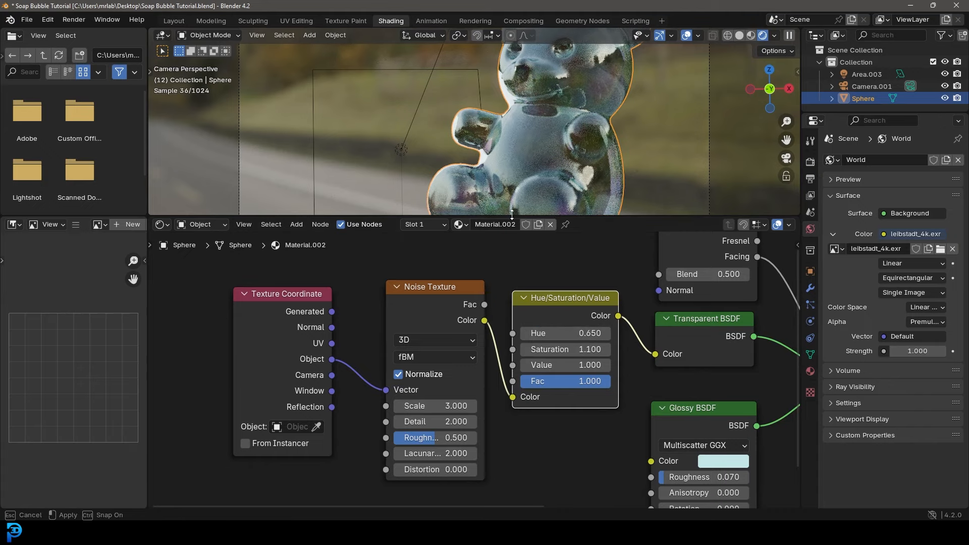
- Enlarge the 3D viewport, deselect the bear, and switch to Solid shading with the whole camera frame in view
drag(511, 217, 510, 298)
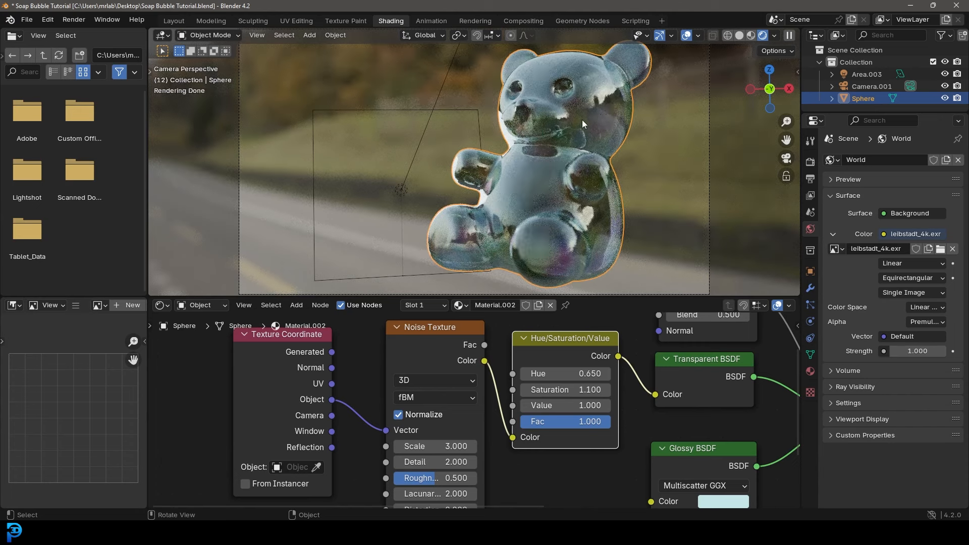
key(alt+a)
key(z)
click(666, 133)
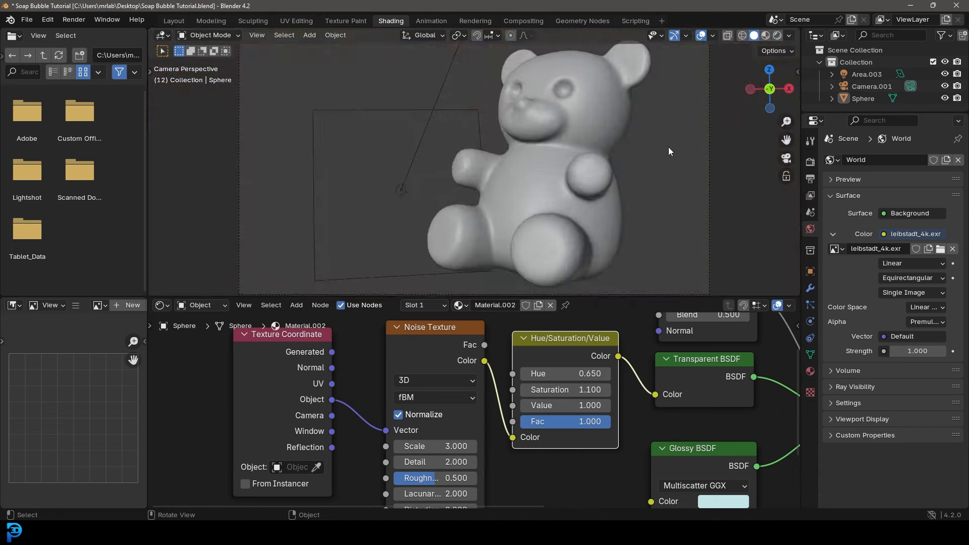
scroll(589, 143, down, 2)
- Save the file and render the current frame as a still image
key(ctrl+s)
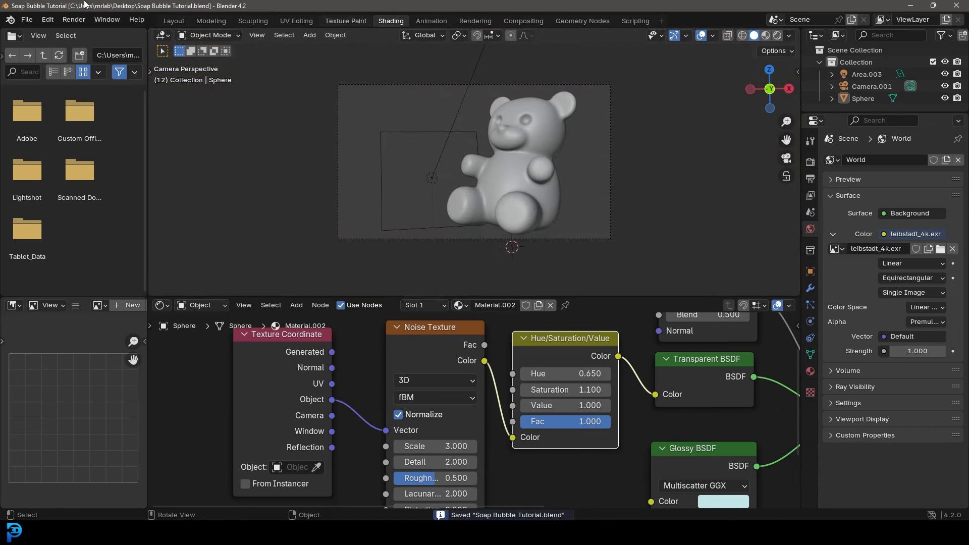
click(70, 20)
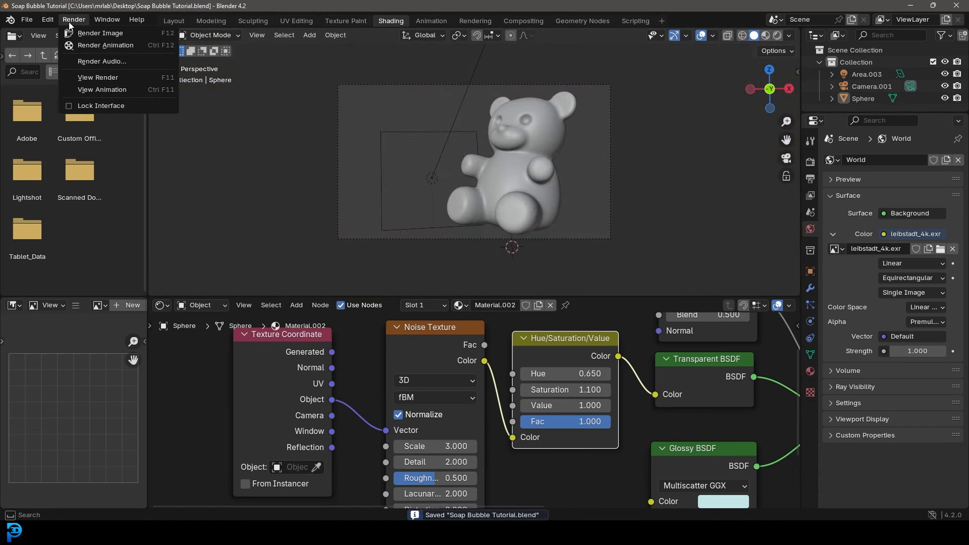
click(123, 33)
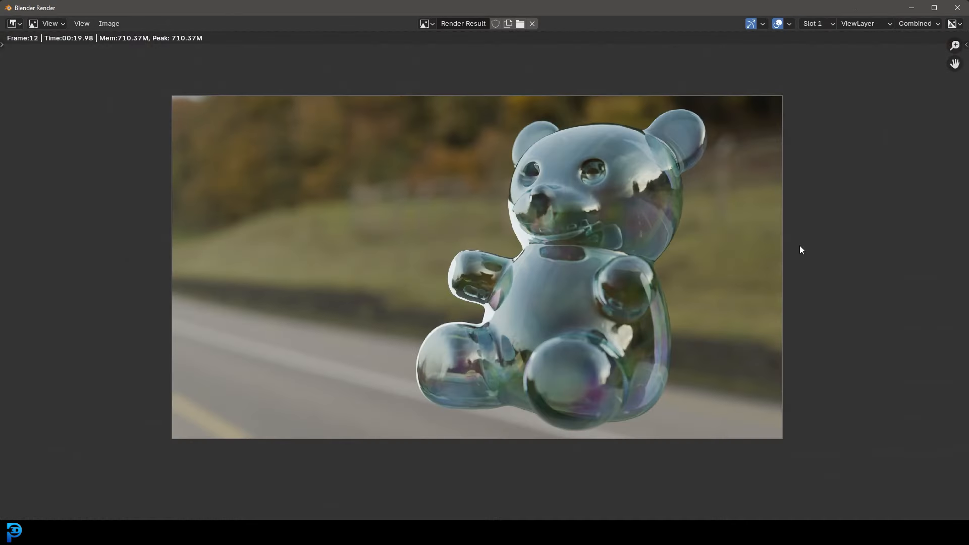